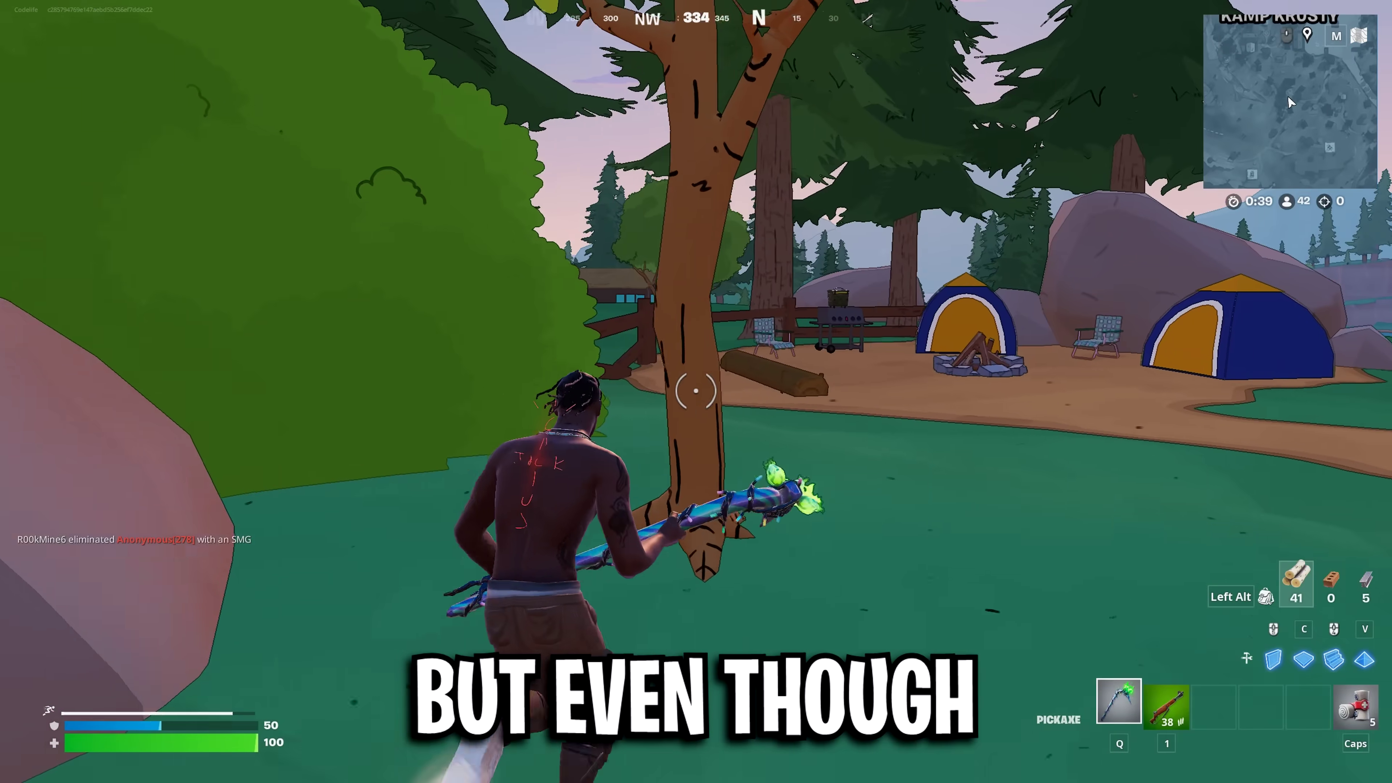
pyautogui.click(696, 390)
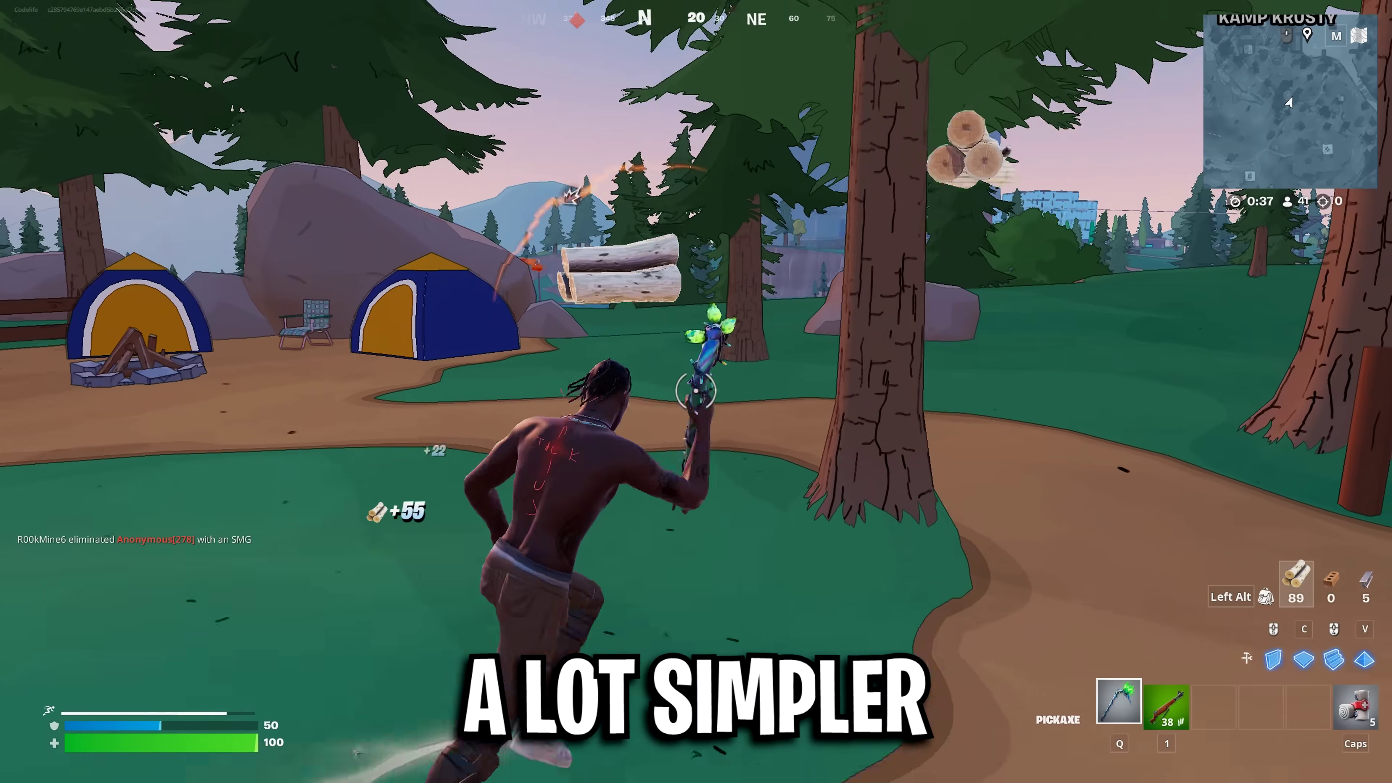
pyautogui.click(696, 391)
pyautogui.click(696, 391)
pyautogui.click(696, 390)
pyautogui.click(696, 390)
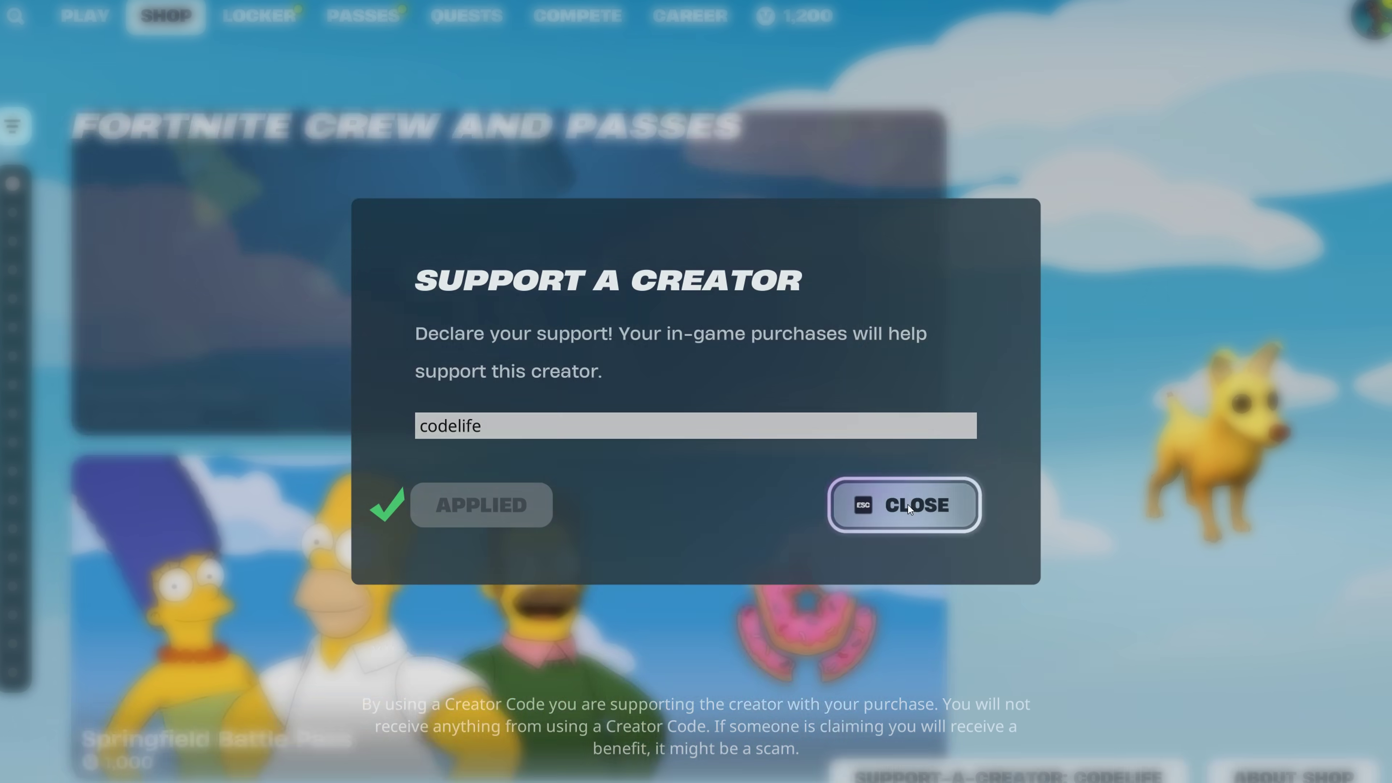
# - Close the Support a Creator dialog with the creator code codelife applied
pyautogui.click(904, 505)
pyautogui.click(422, 413)
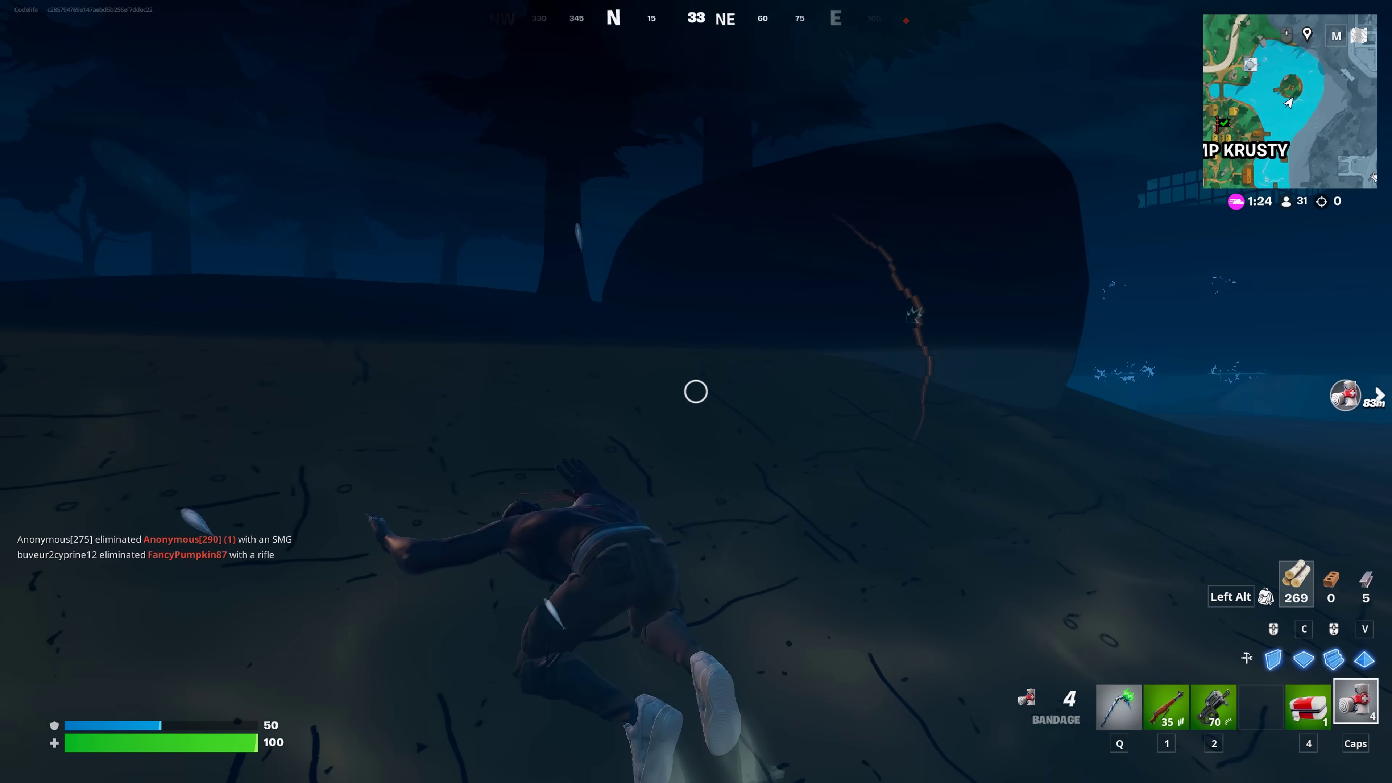
pyautogui.press('w')
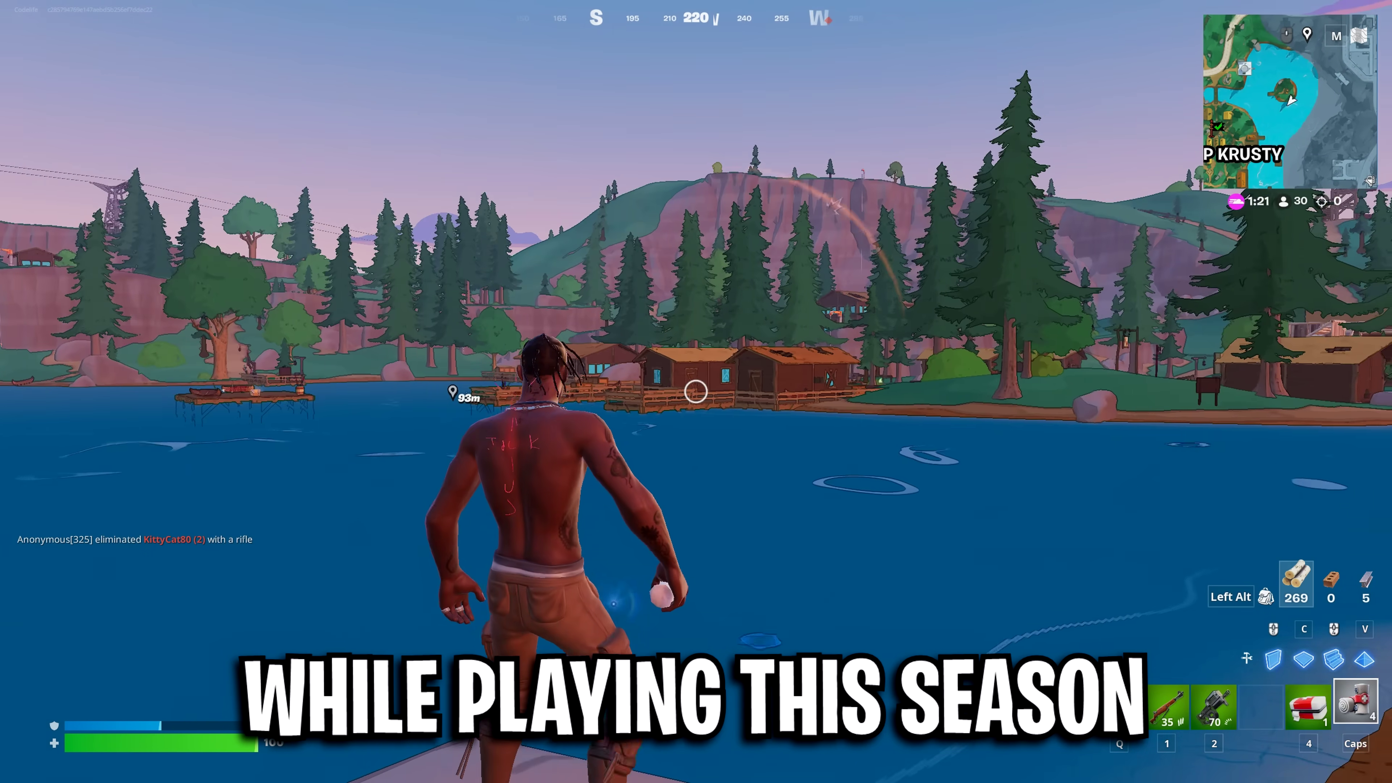
pyautogui.click(696, 391)
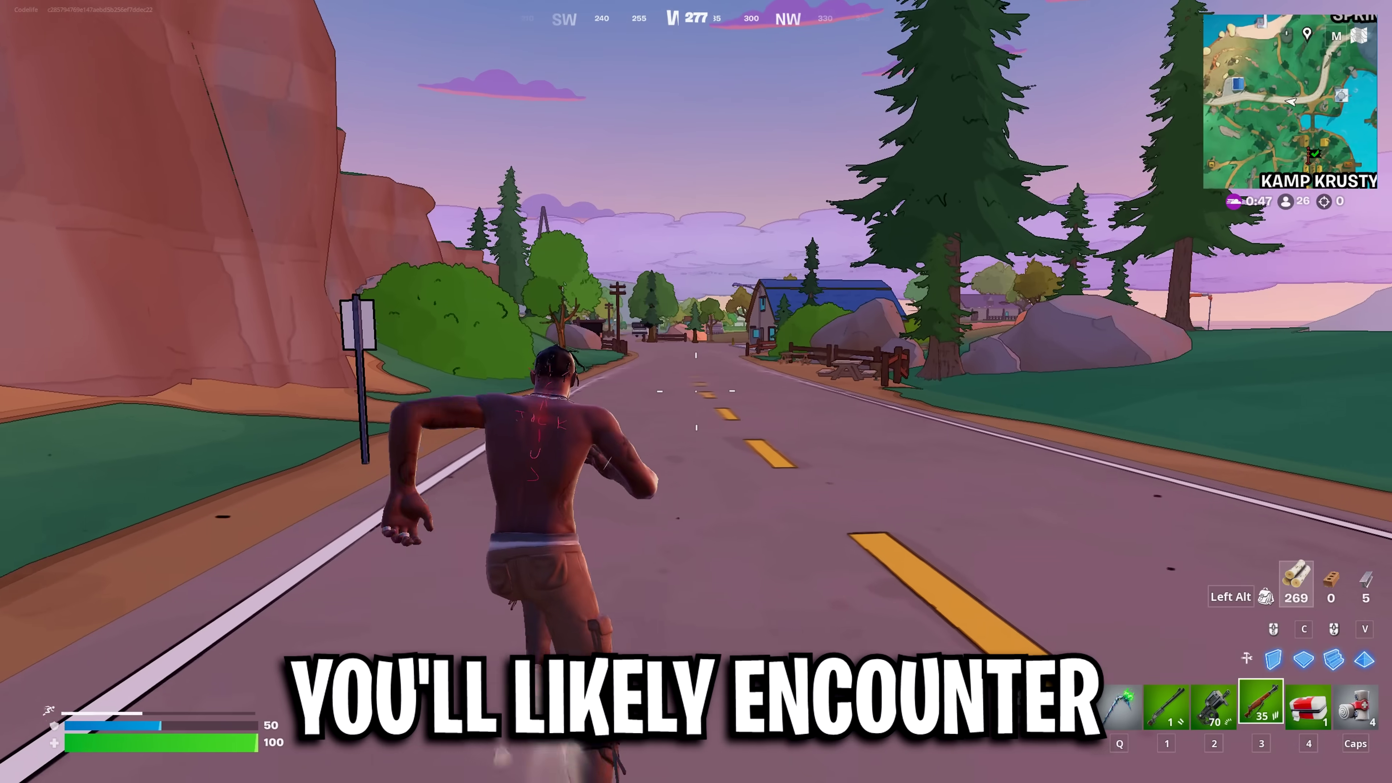
pyautogui.press('w')
pyautogui.press('a')
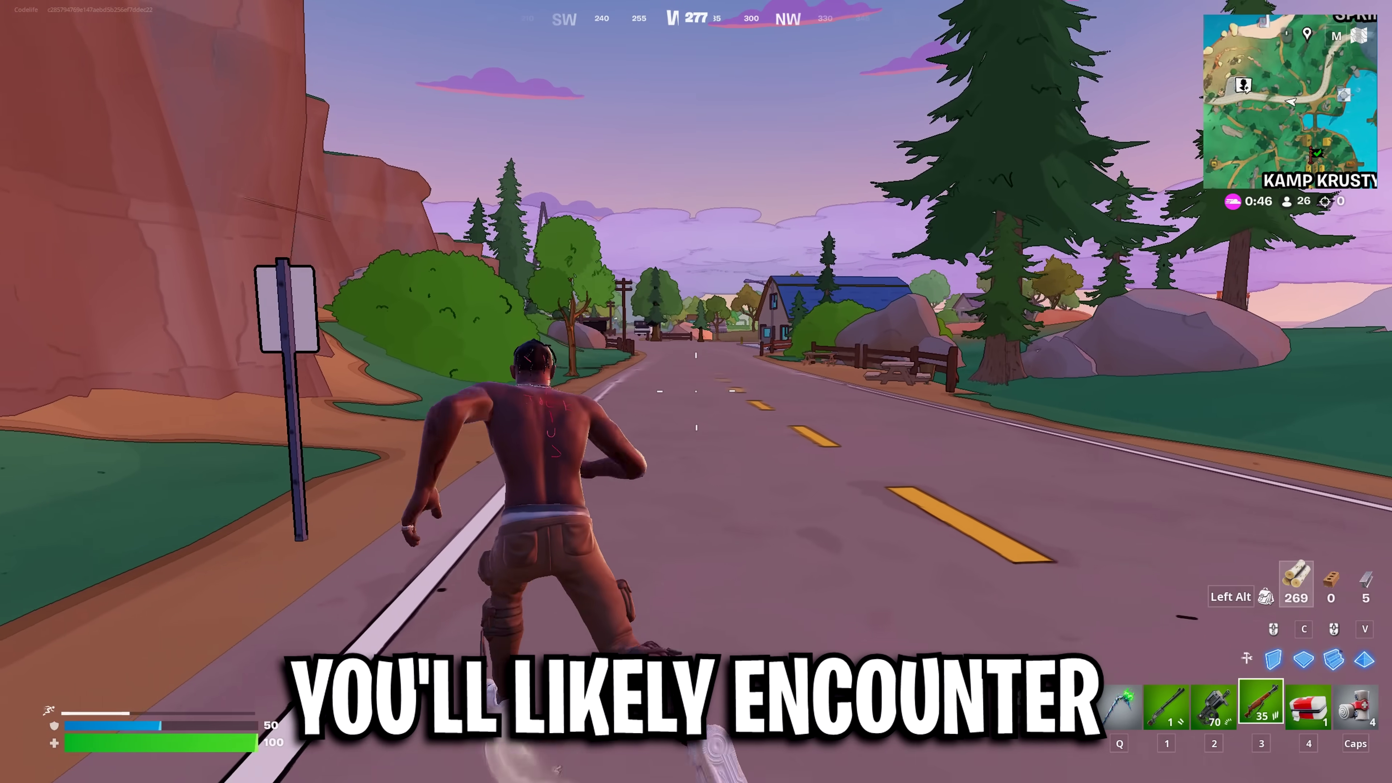
pyautogui.press('w')
pyautogui.press('a')
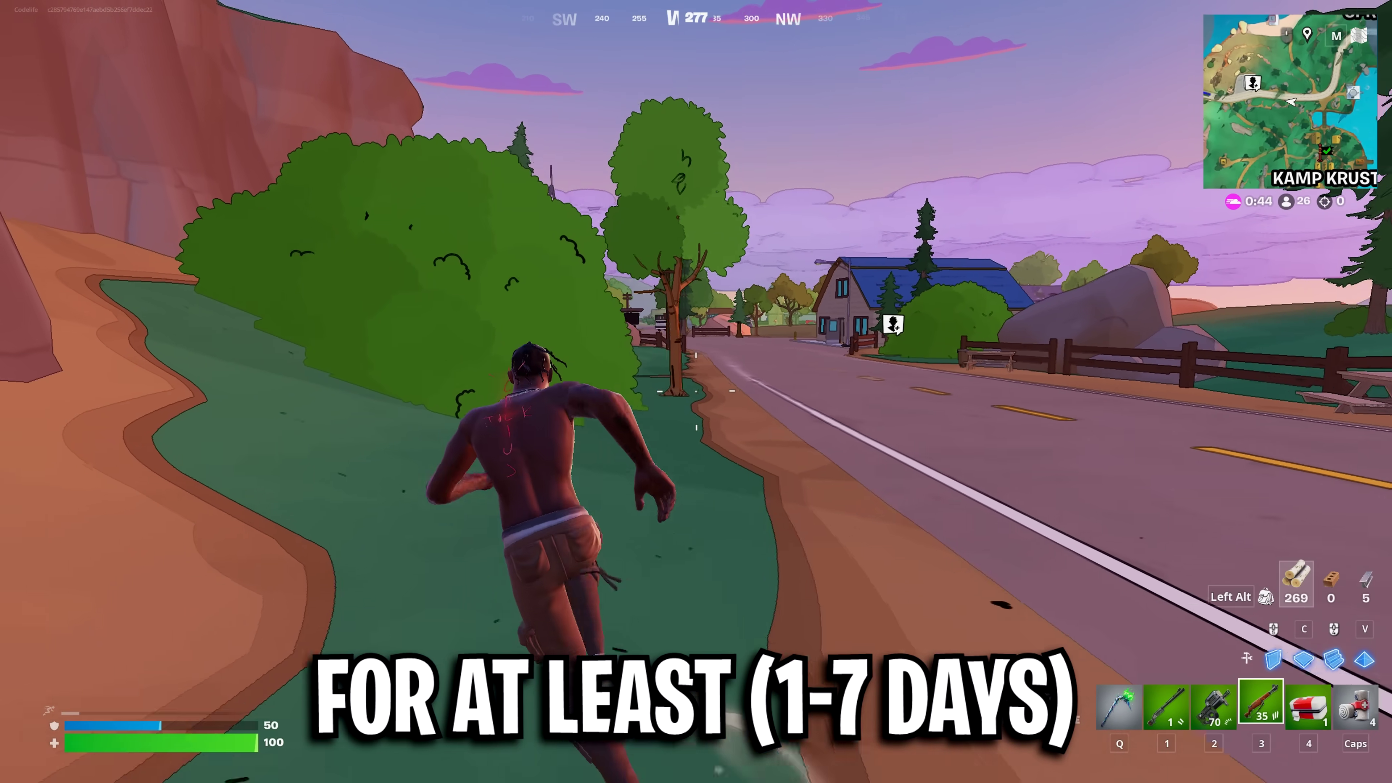
pyautogui.press('w')
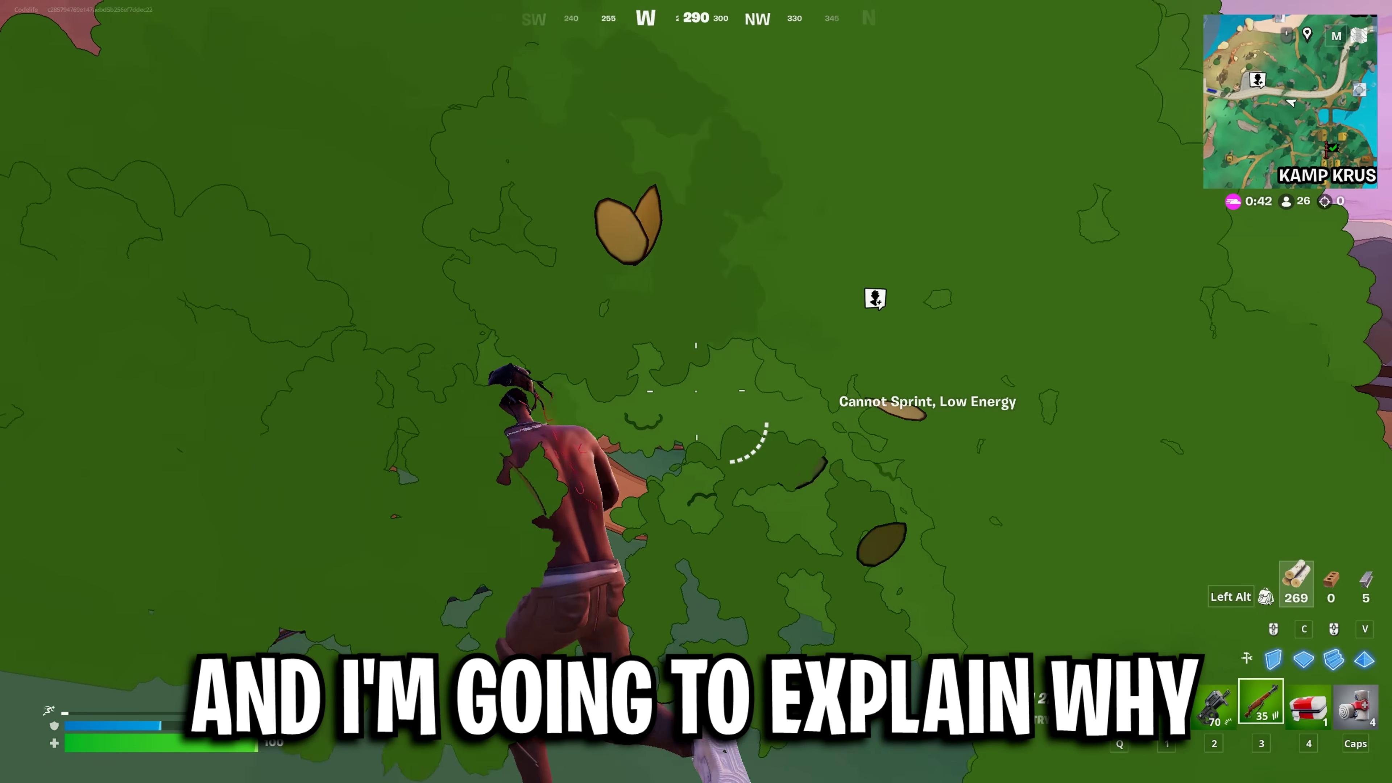
pyautogui.press('w')
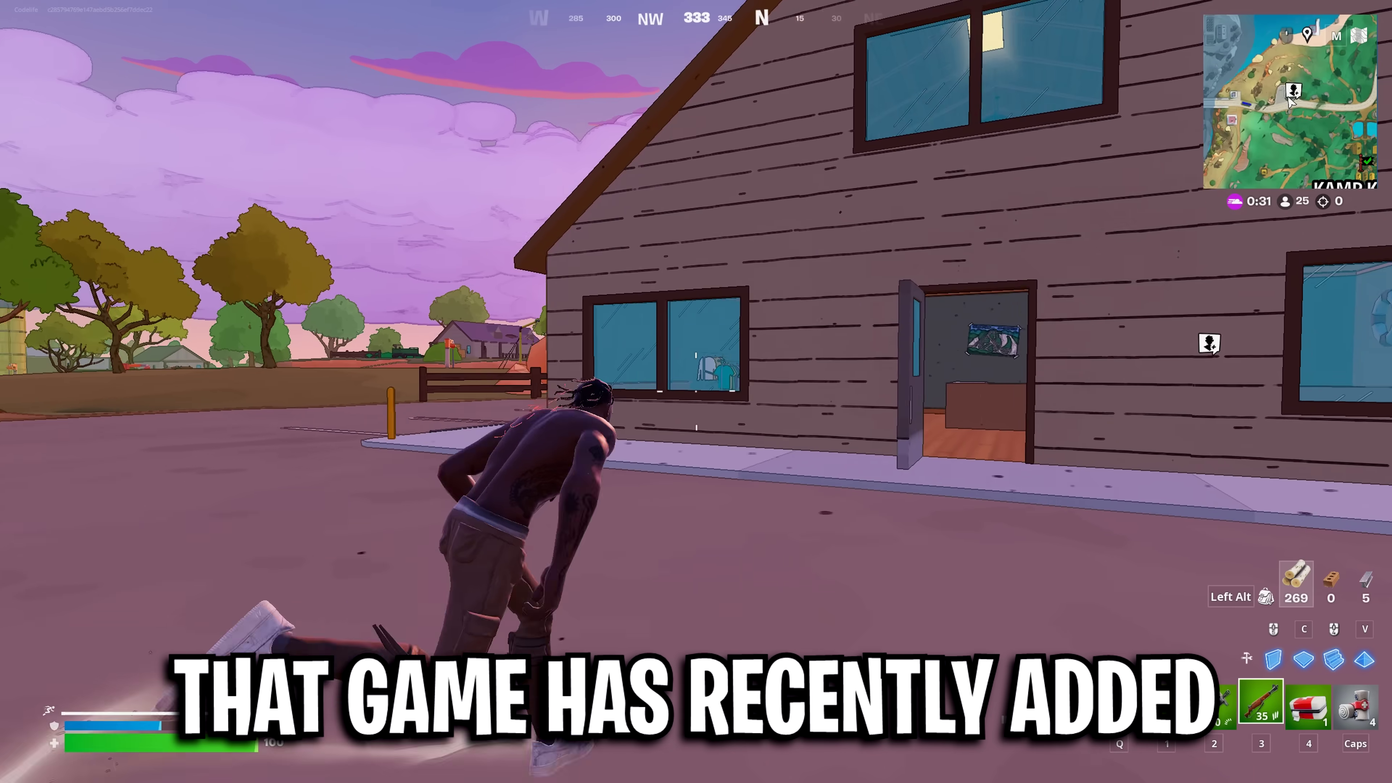
pyautogui.press('w')
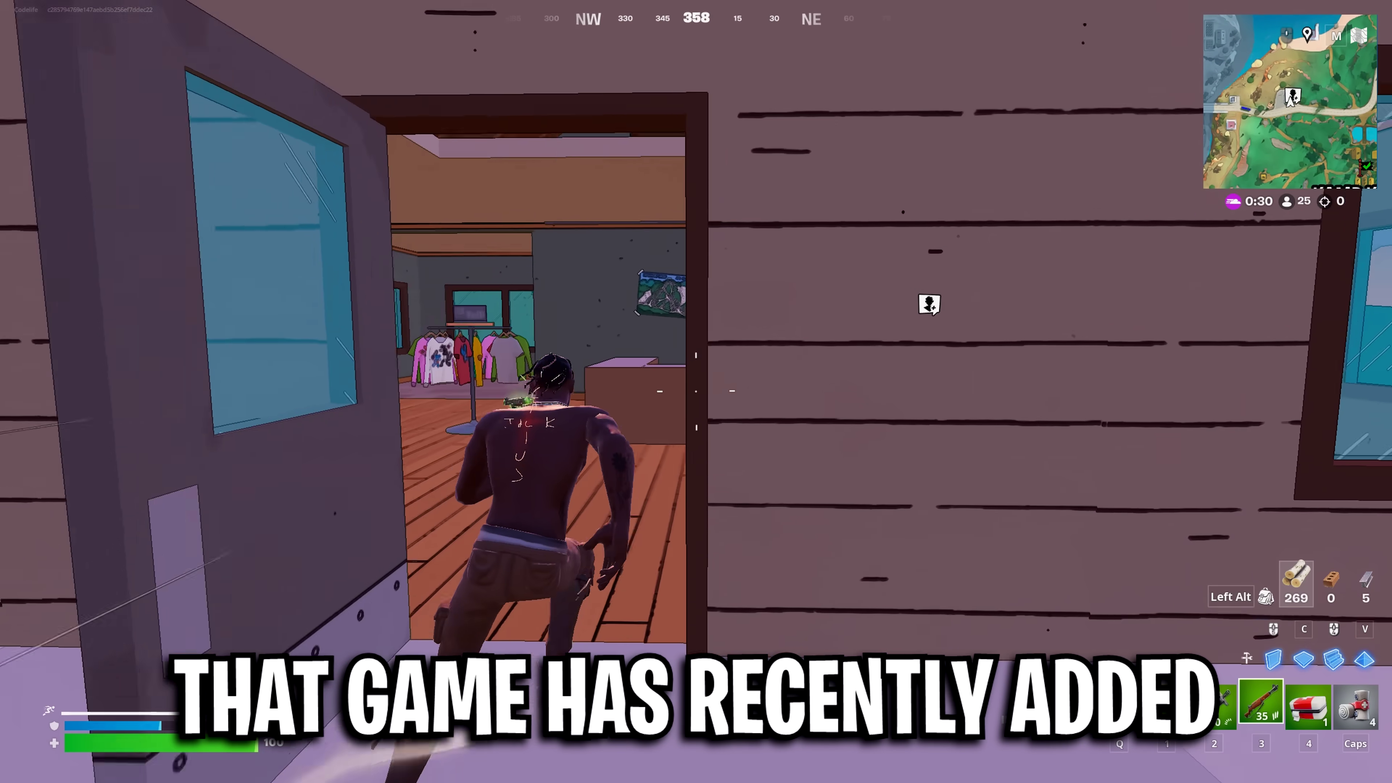
pyautogui.press('w')
pyautogui.press('e')
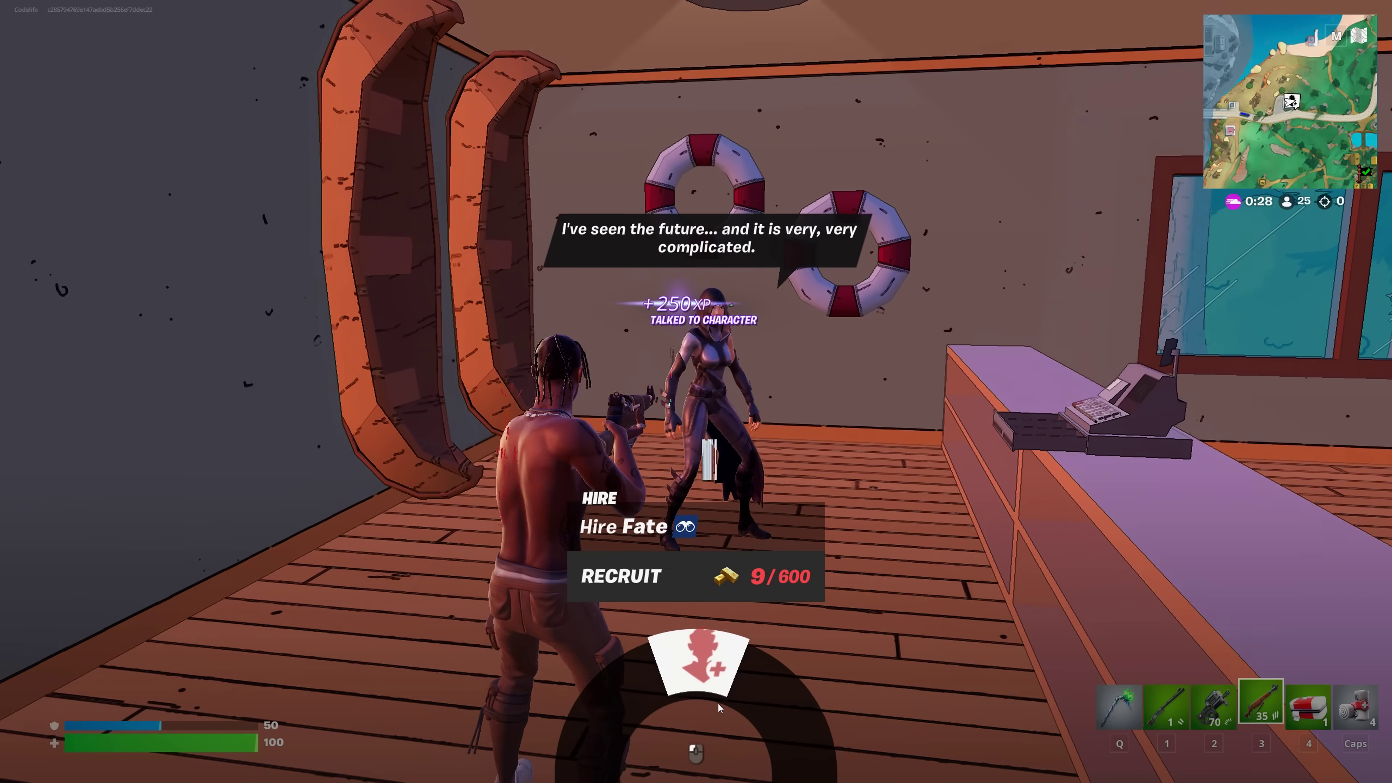
pyautogui.press('w')
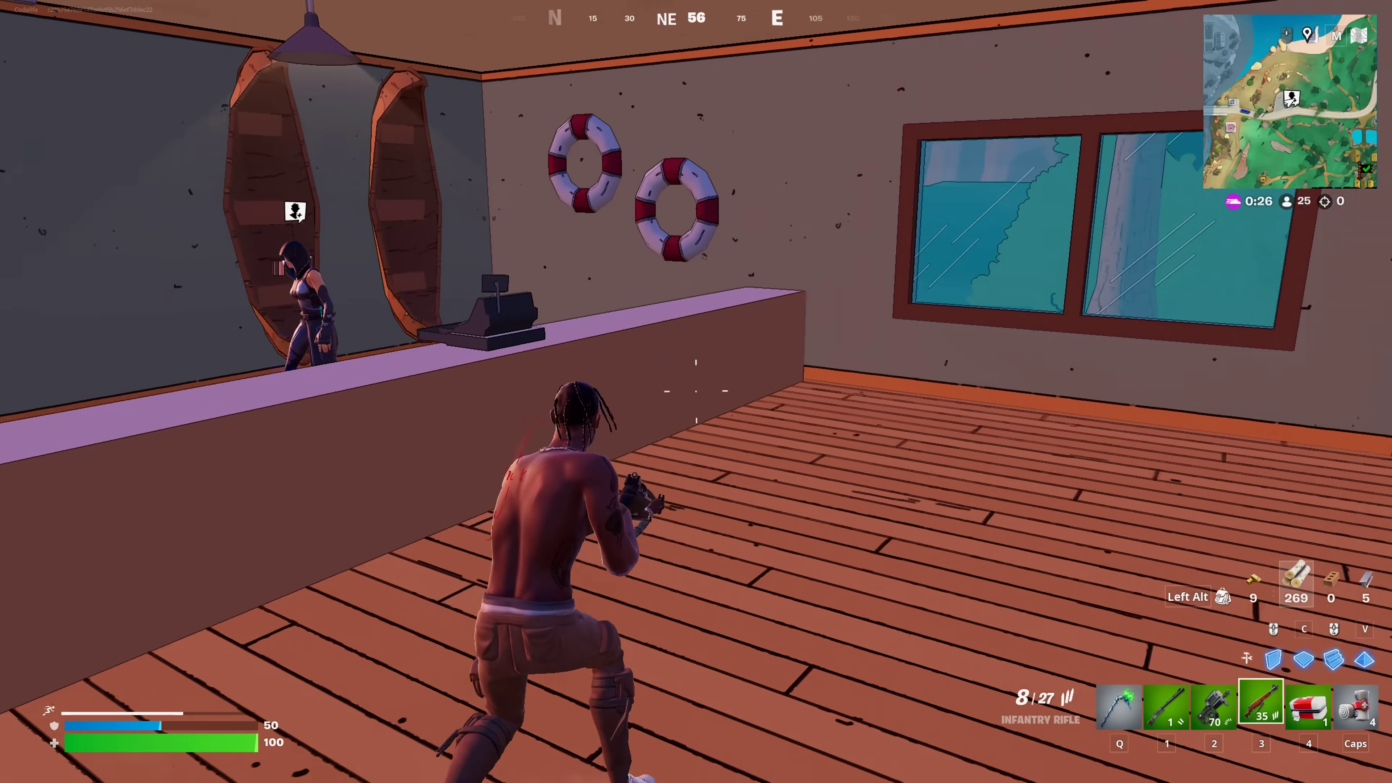
pyautogui.press('space')
pyautogui.press('w')
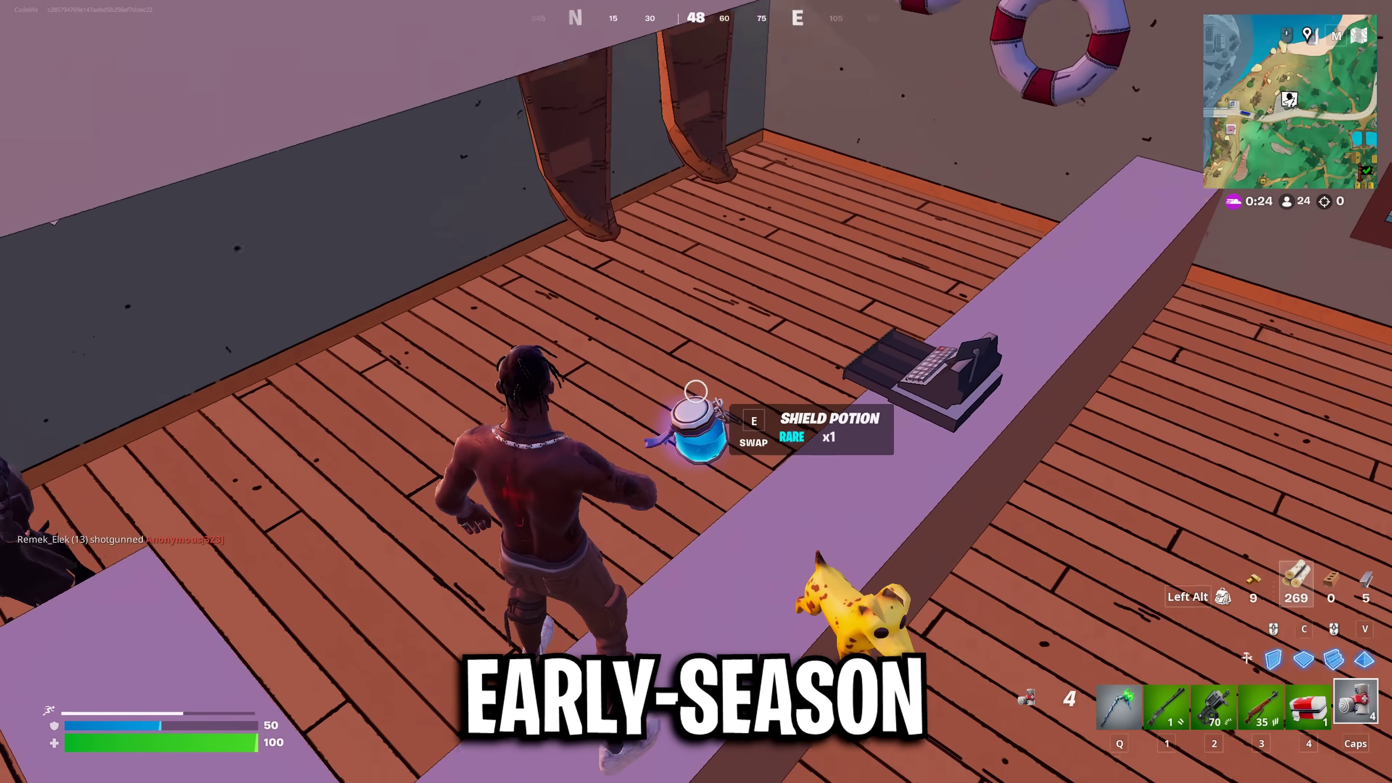
pyautogui.press('e')
pyautogui.press('w')
pyautogui.click(696, 391)
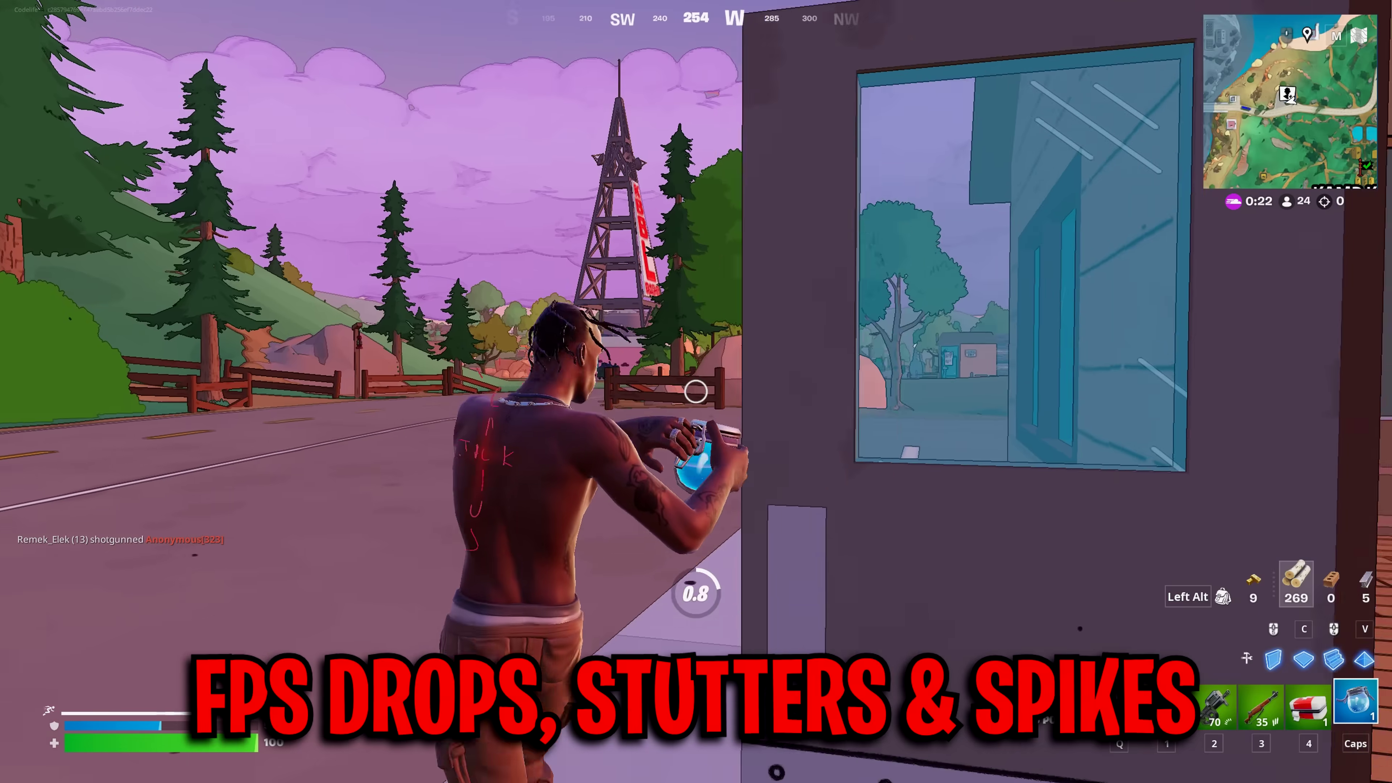
pyautogui.press('a')
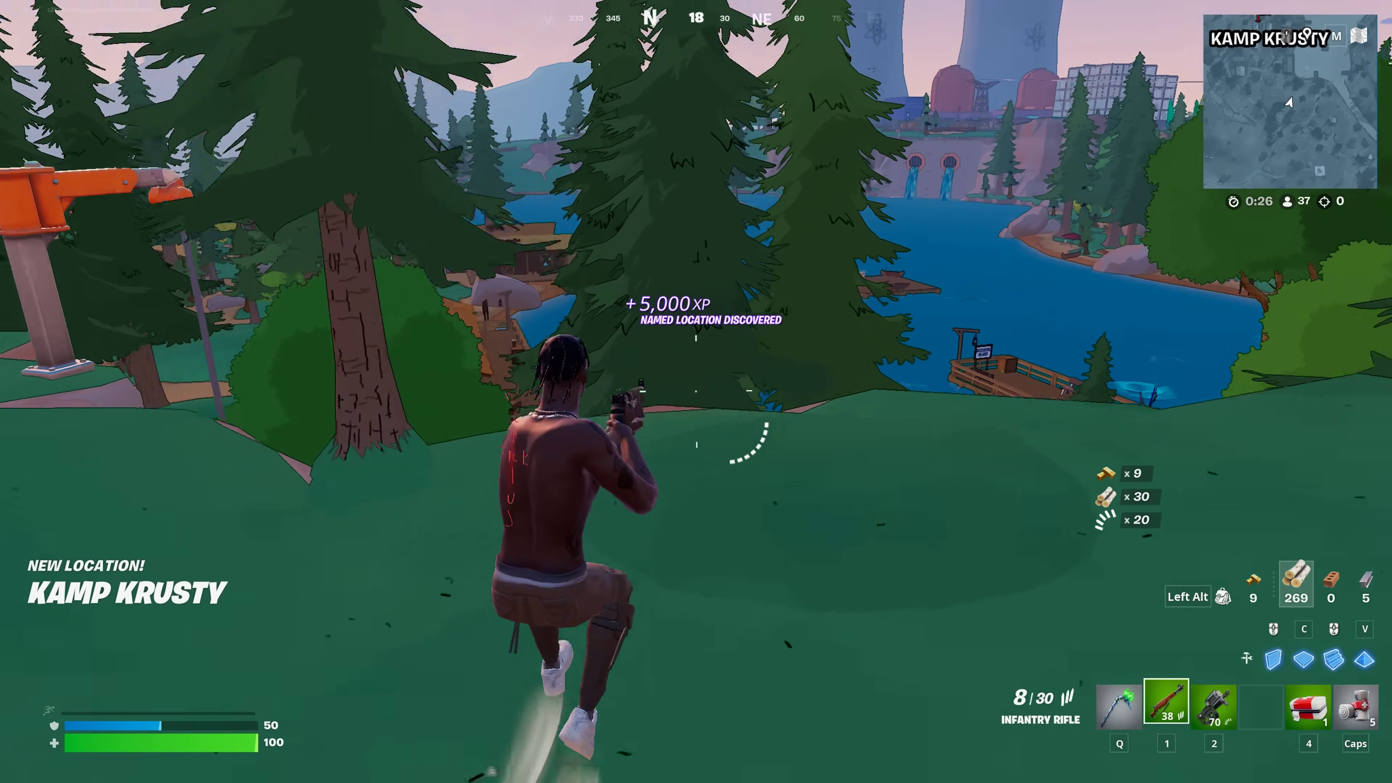
pyautogui.press('w')
pyautogui.press('space')
pyautogui.press('e')
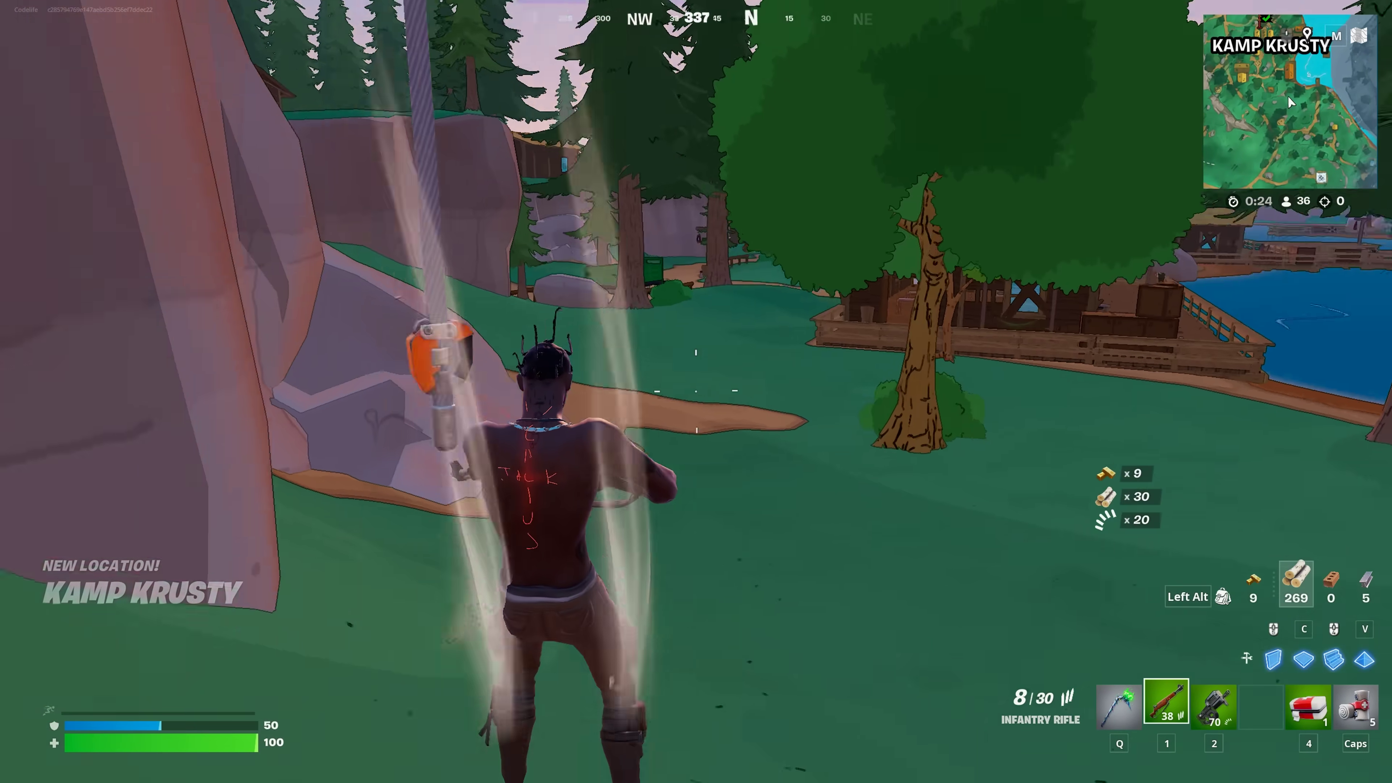
# - Inspect the match map around Kamp Krusty and return to the game
pyautogui.press('m')
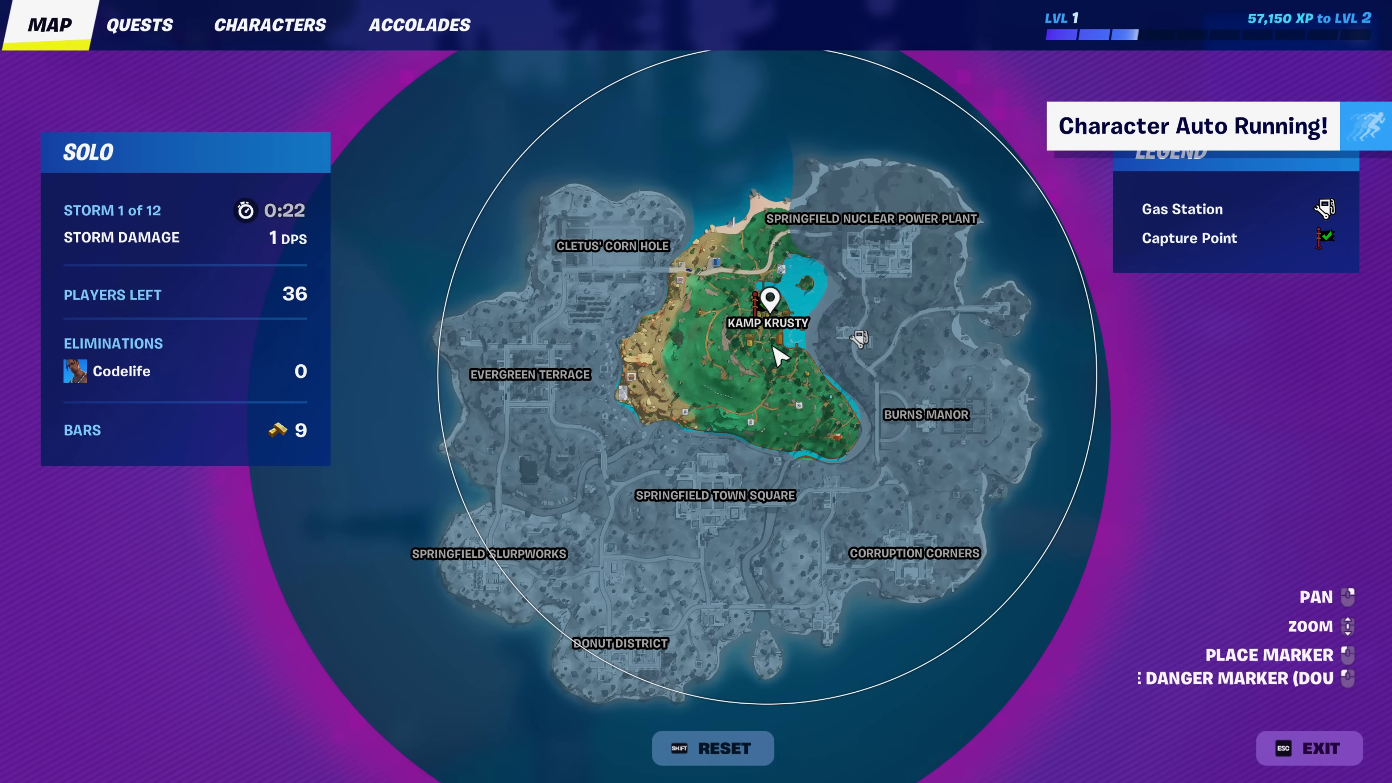
pyautogui.scroll(2, 780, 354)
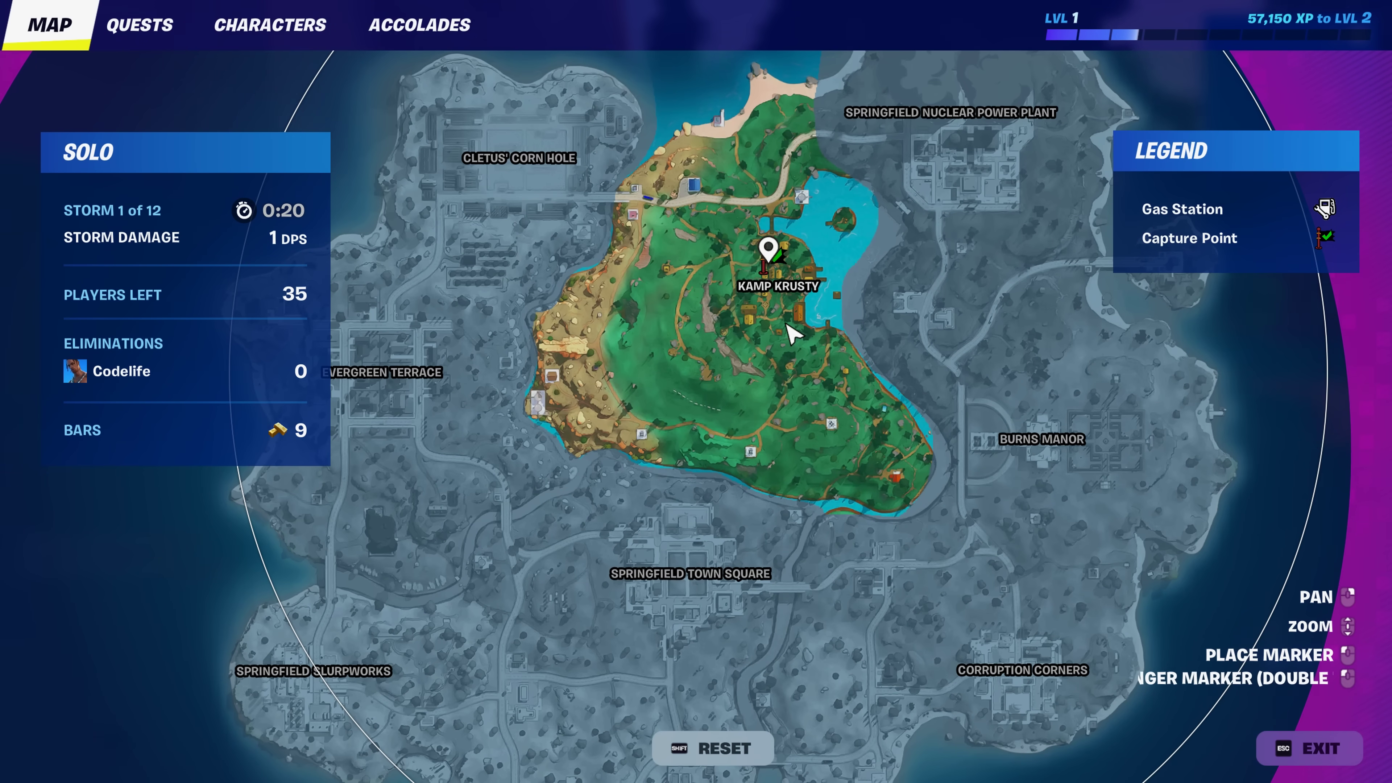
pyautogui.scroll(-2, 784, 355)
pyautogui.press('m')
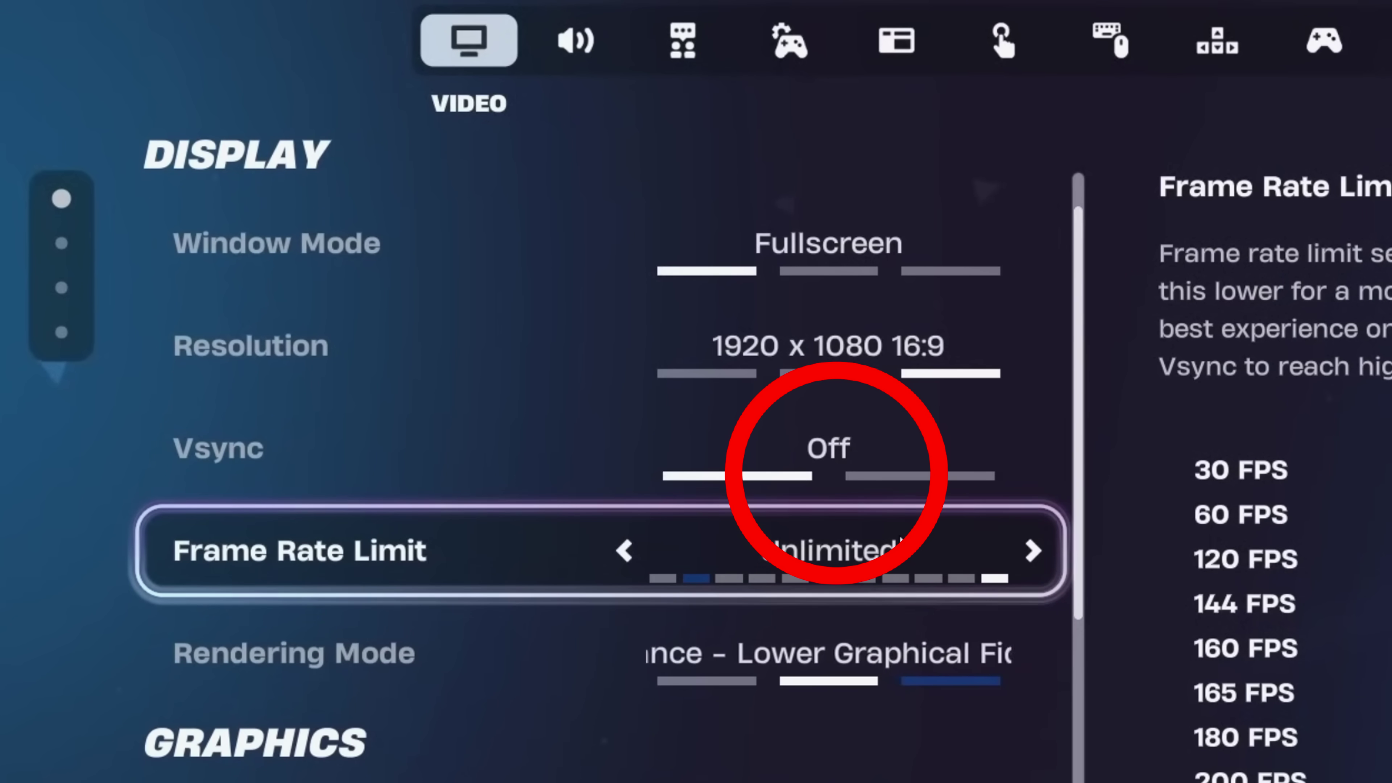
# - Review the Video display settings and try the next View Distance option under Graphics Quality
pyautogui.scroll(1, 1077, 306)
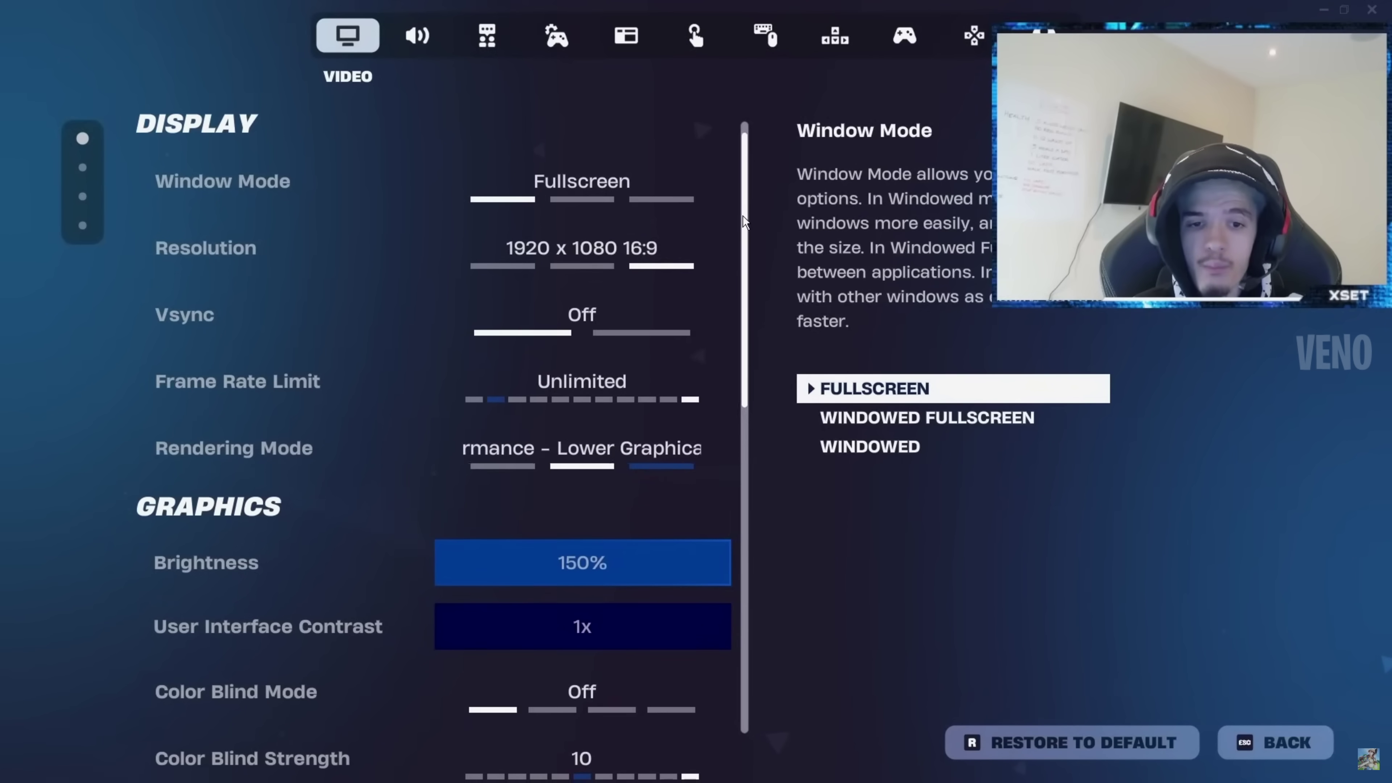
pyautogui.scroll(-1, 567, 437)
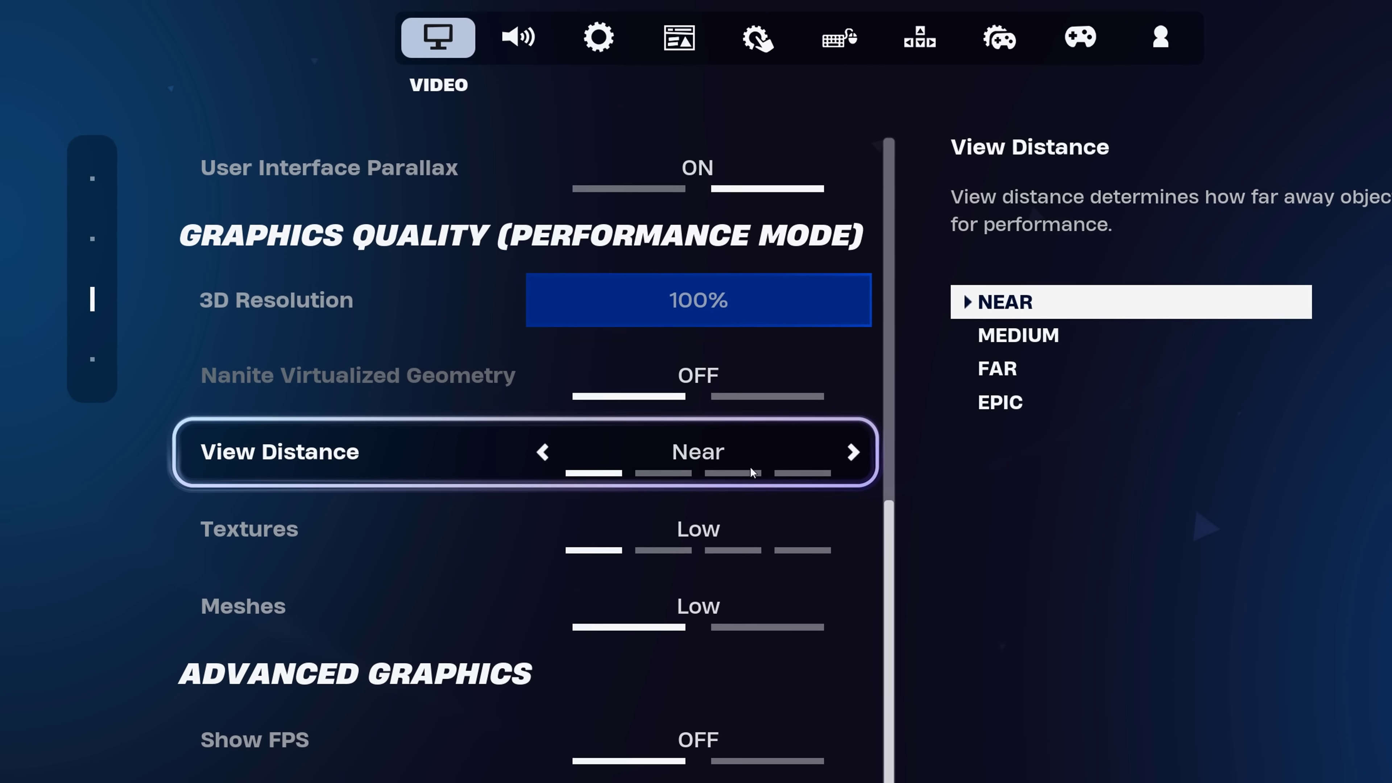
pyautogui.click(862, 457)
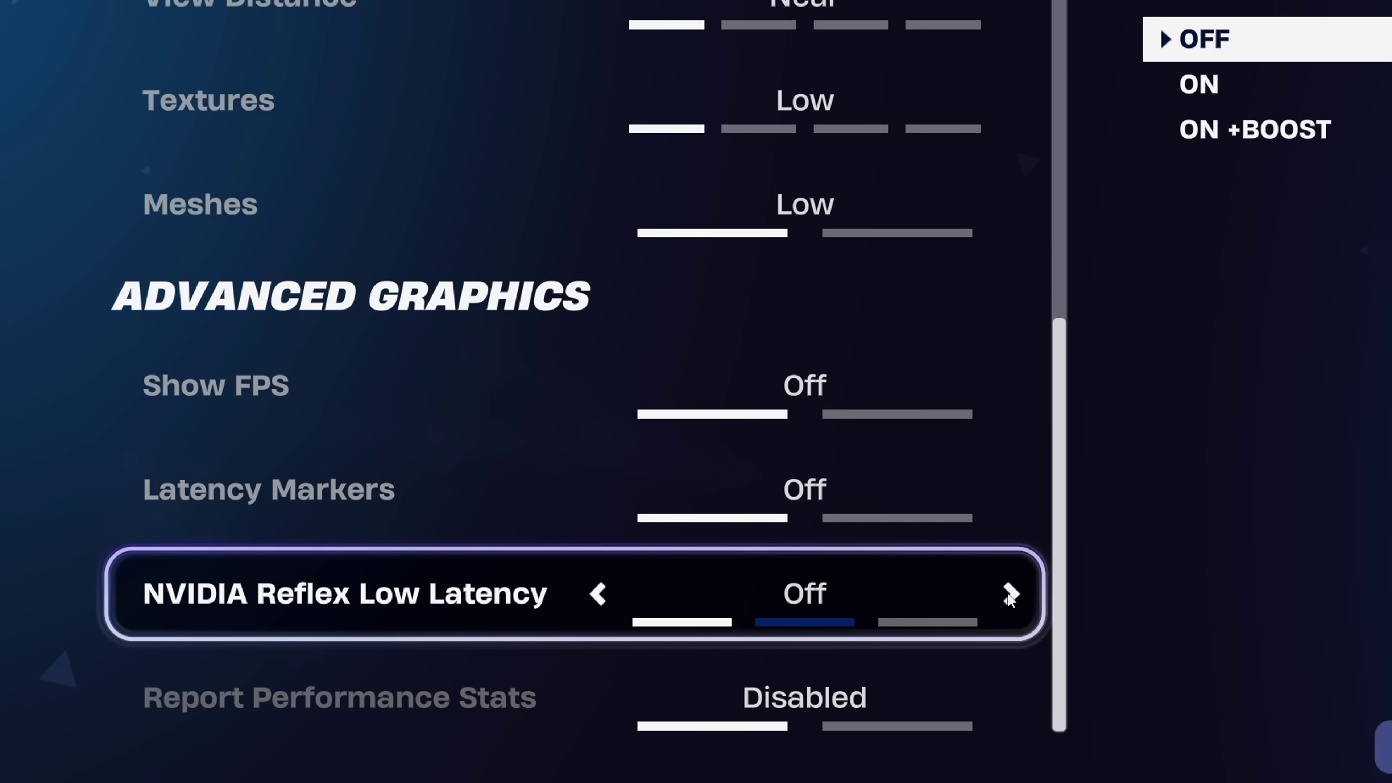
# - Switch NVIDIA Reflex Low Latency to On, On +Boost, back to On, and finally Off
pyautogui.click(1010, 594)
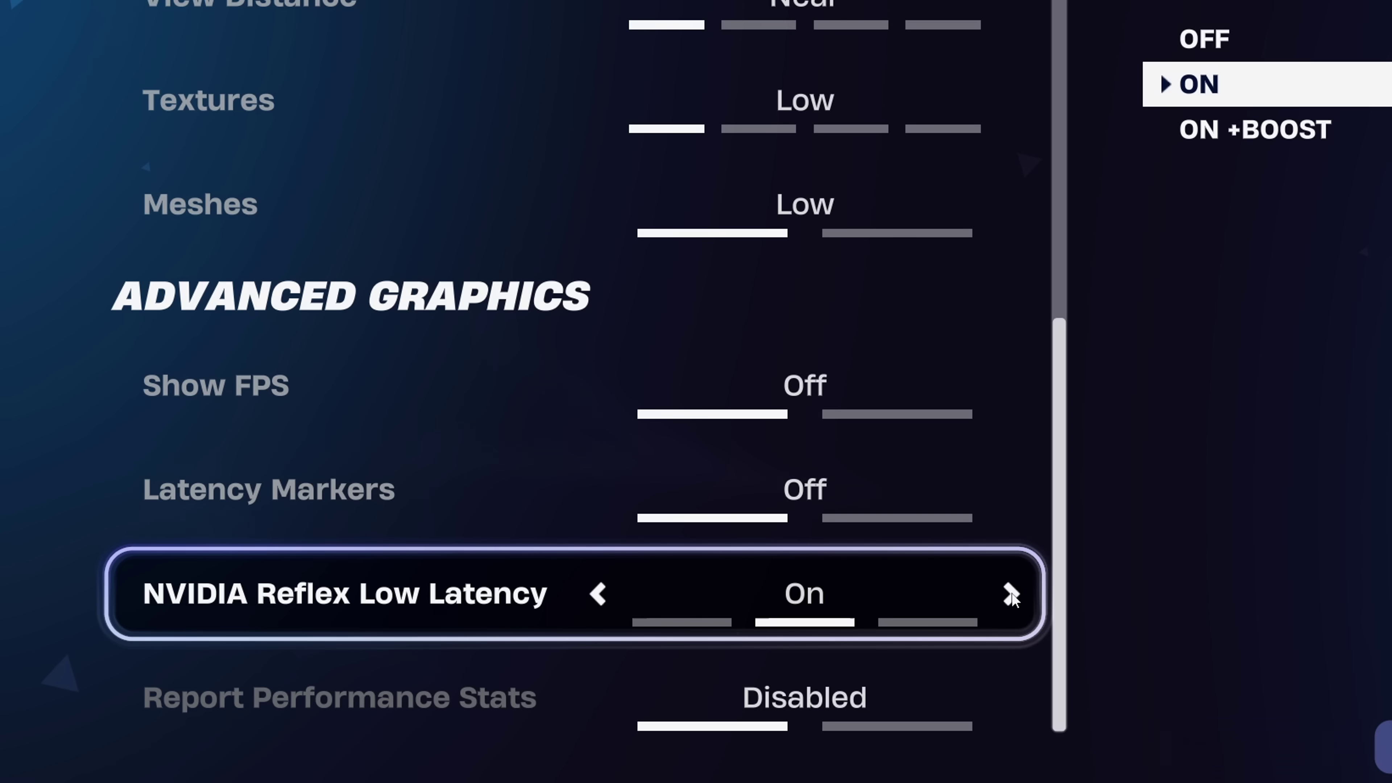
pyautogui.click(984, 600)
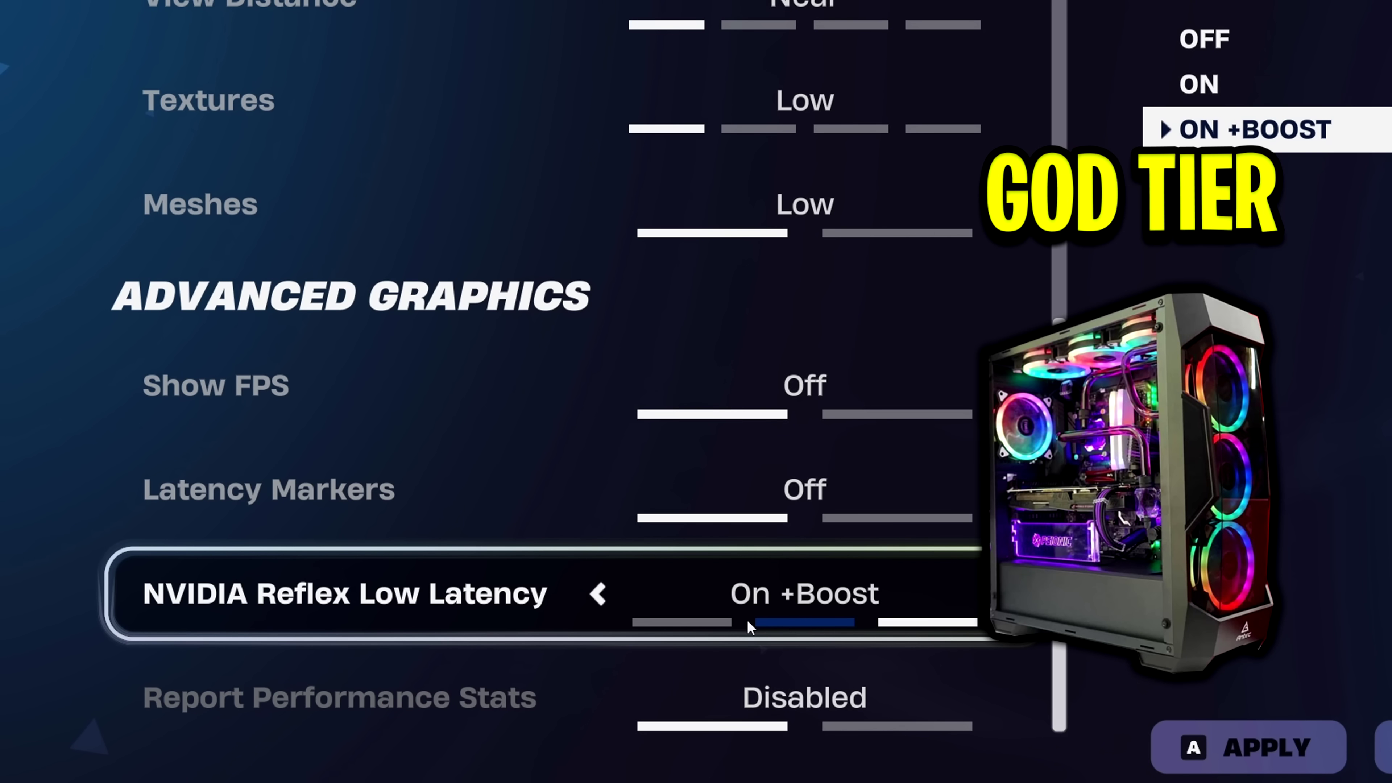
pyautogui.click(748, 623)
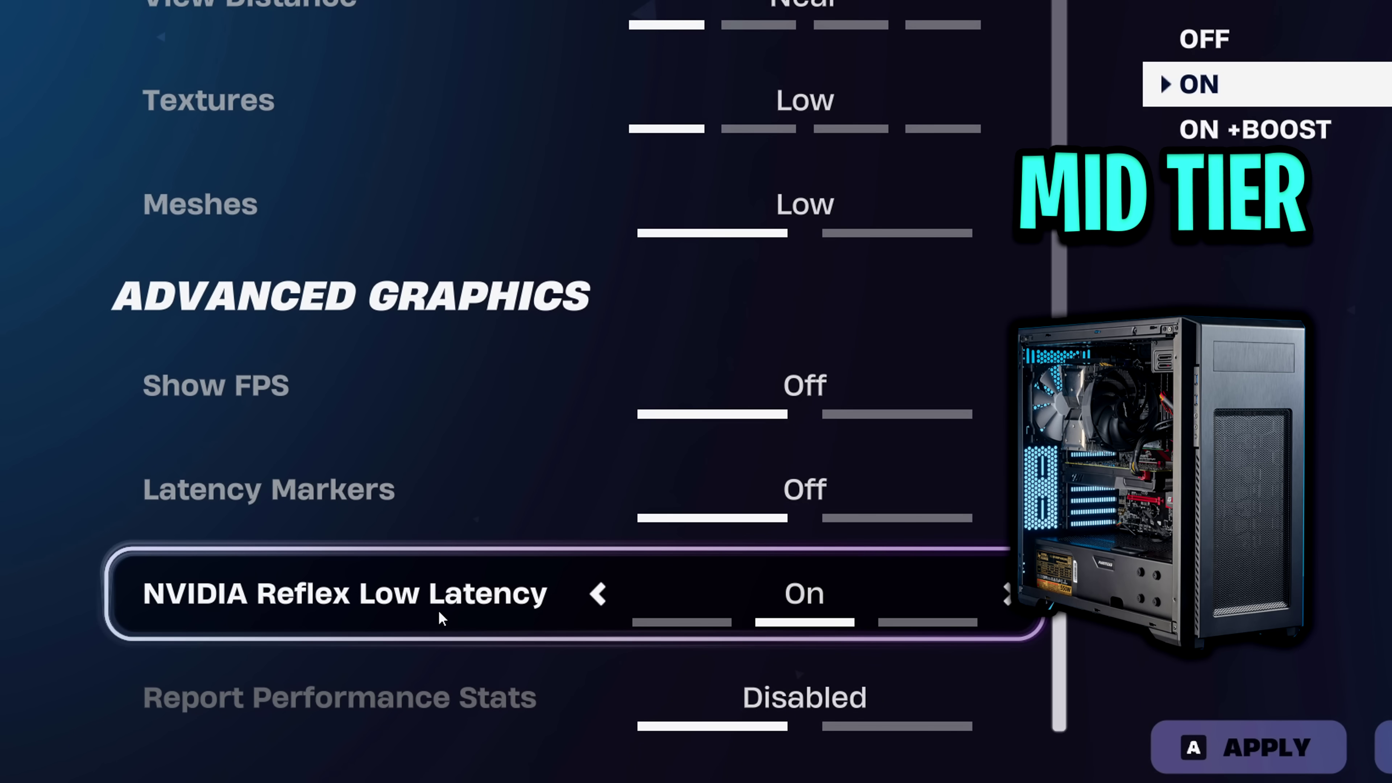
pyautogui.click(682, 622)
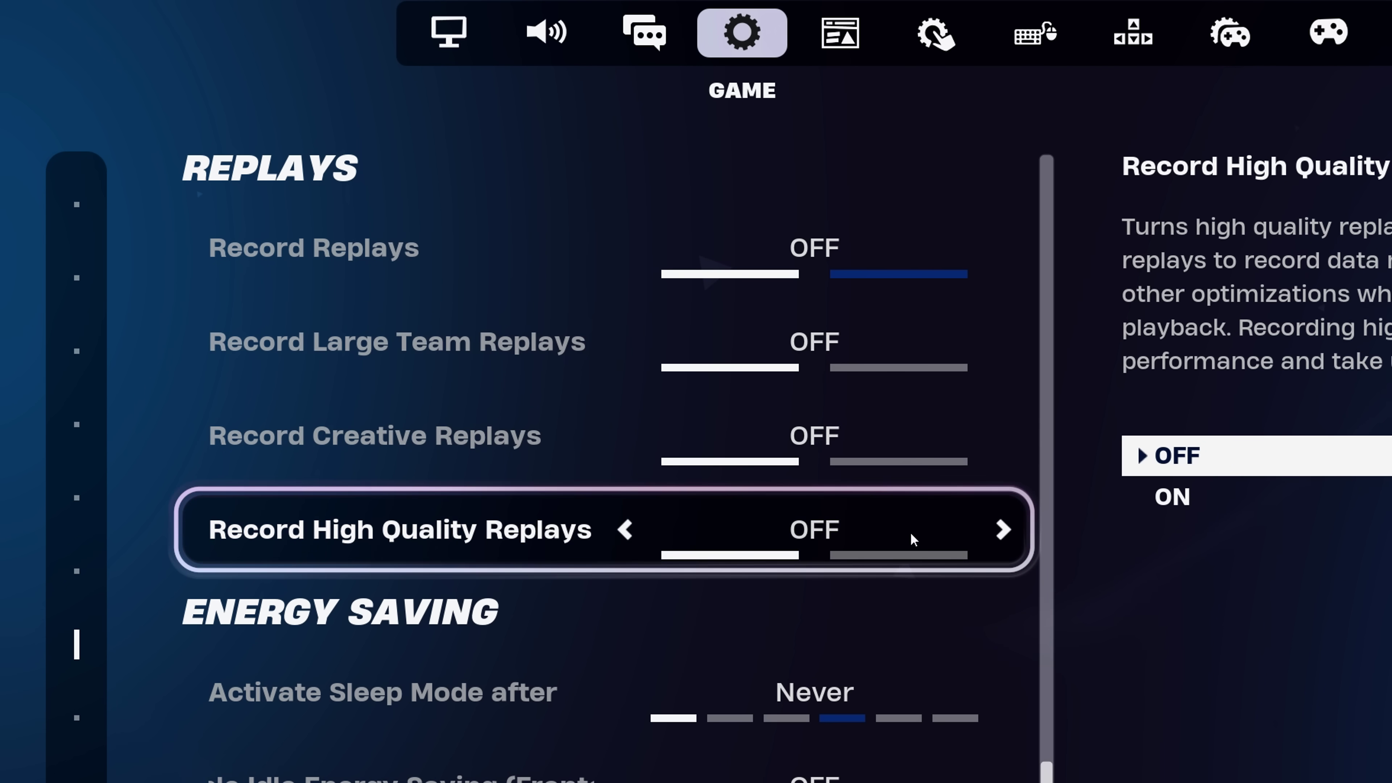
# - Examine the replay recording and energy saving options in the Game settings
pyautogui.scroll(-3, 1007, 517)
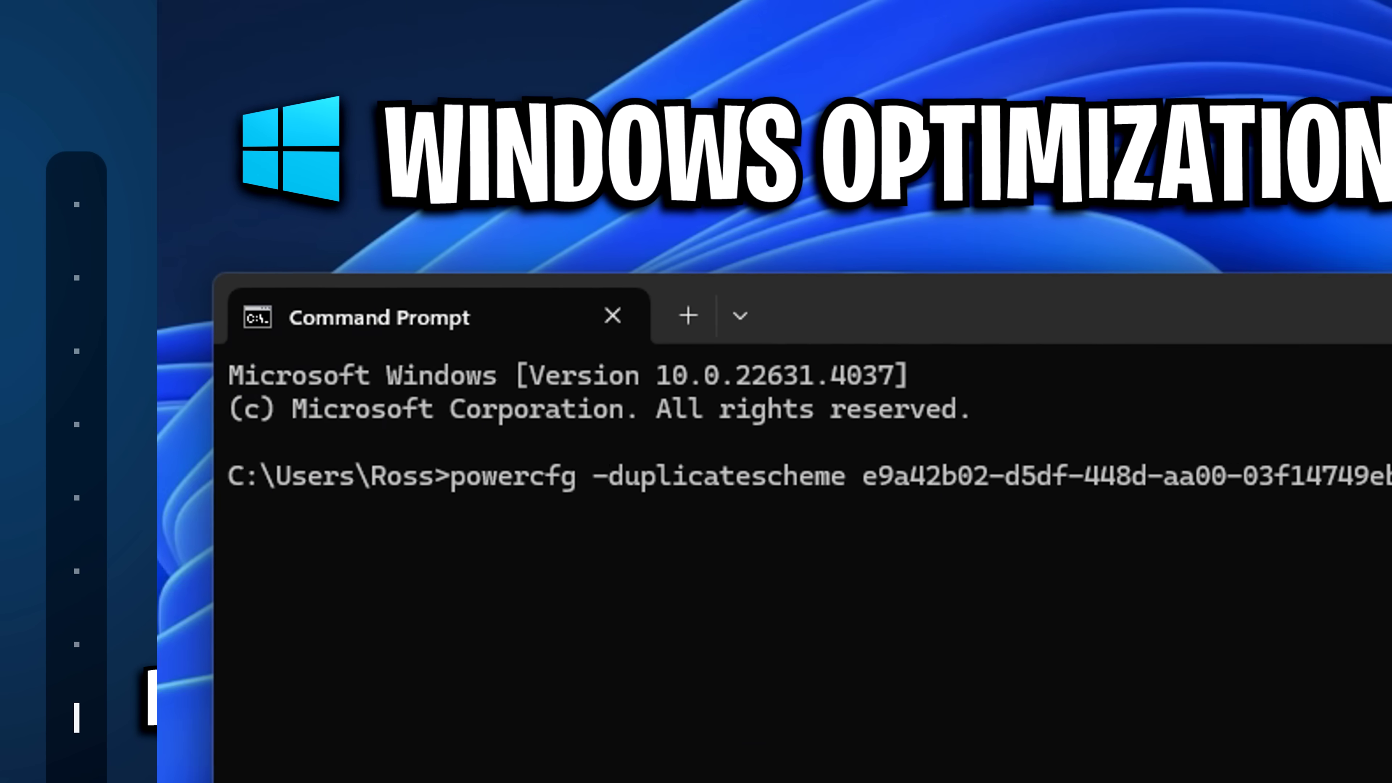
# - Switch to Command Prompt and run powercfg -duplicatescheme with the power scheme GUID beginning e9a42b02-d5df-448d-aa00
pyautogui.press('Return')
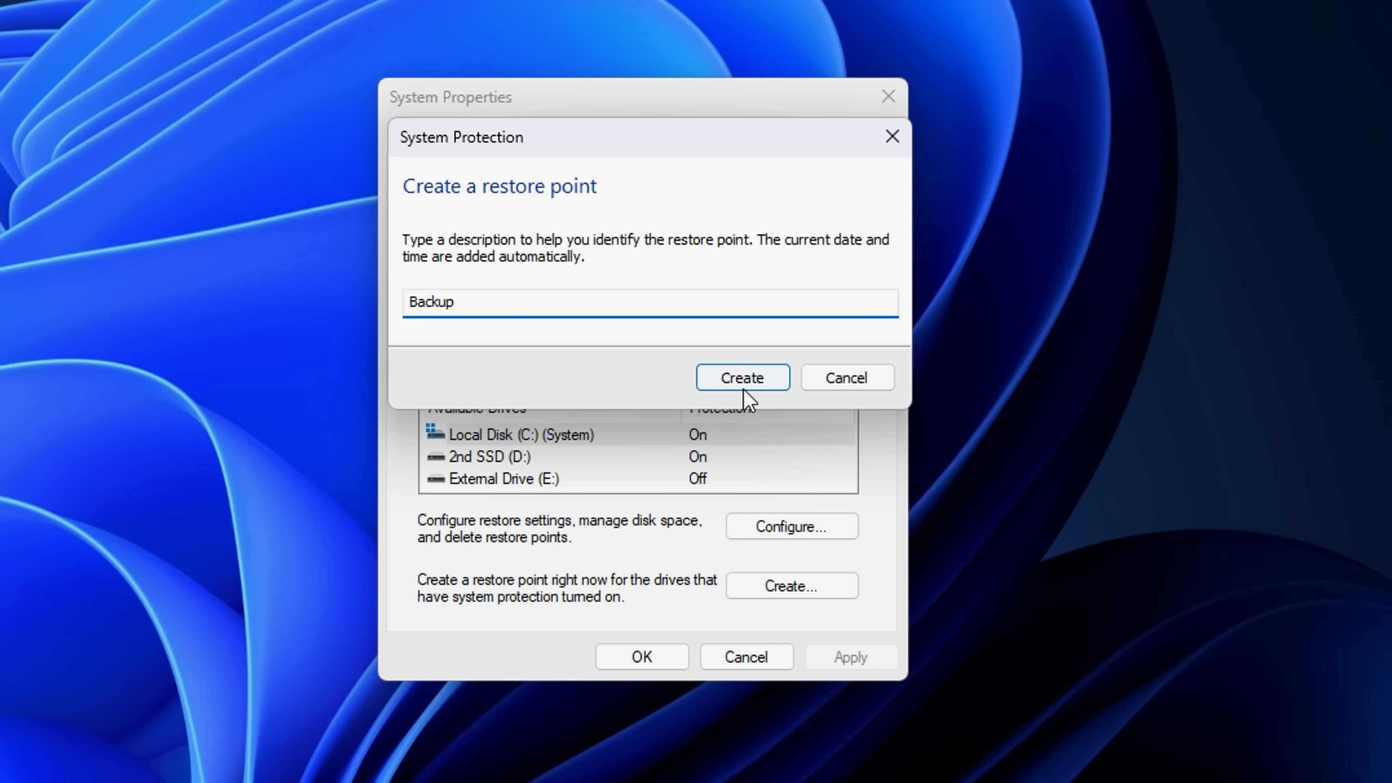
# - Create a system restore point named Backup and set the maximum protection disk usage for Local Disk (C:) to 1%
pyautogui.click(743, 379)
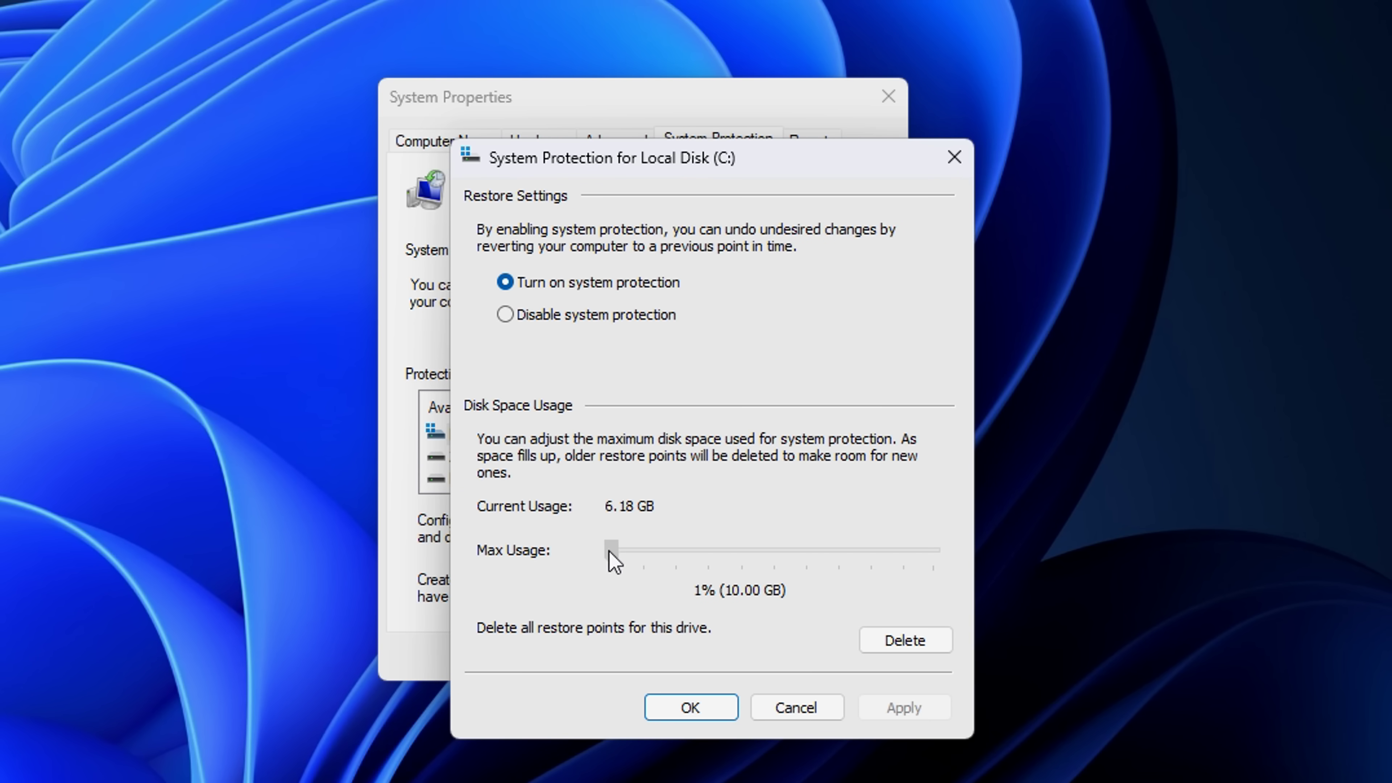
pyautogui.moveTo(609, 551); pyautogui.dragTo(608, 551)
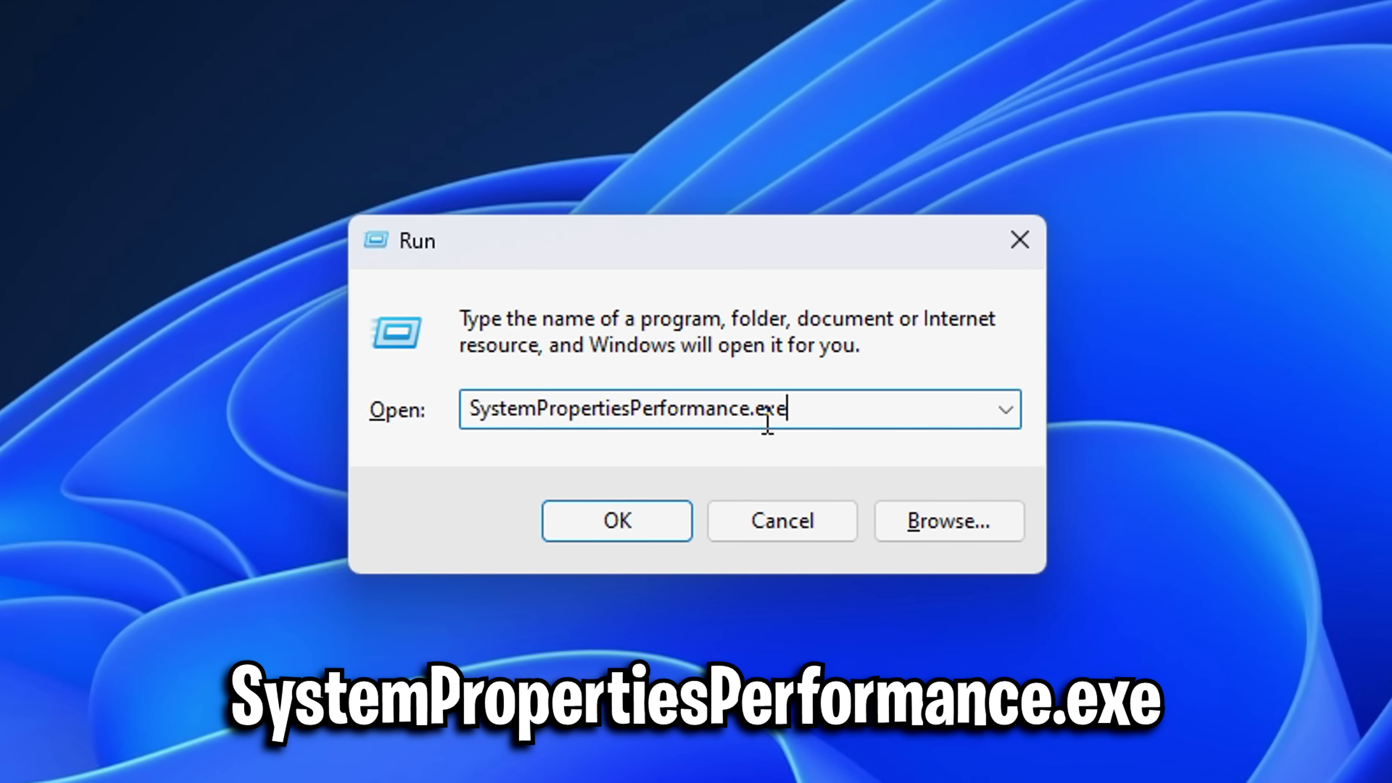
# - Run SystemPropertiesPerformance.exe, choose best performance, and re-enable taskbar animations, saved taskbar thumbnail previews and smooth edges of screen fonts
pyautogui.click(636, 529)
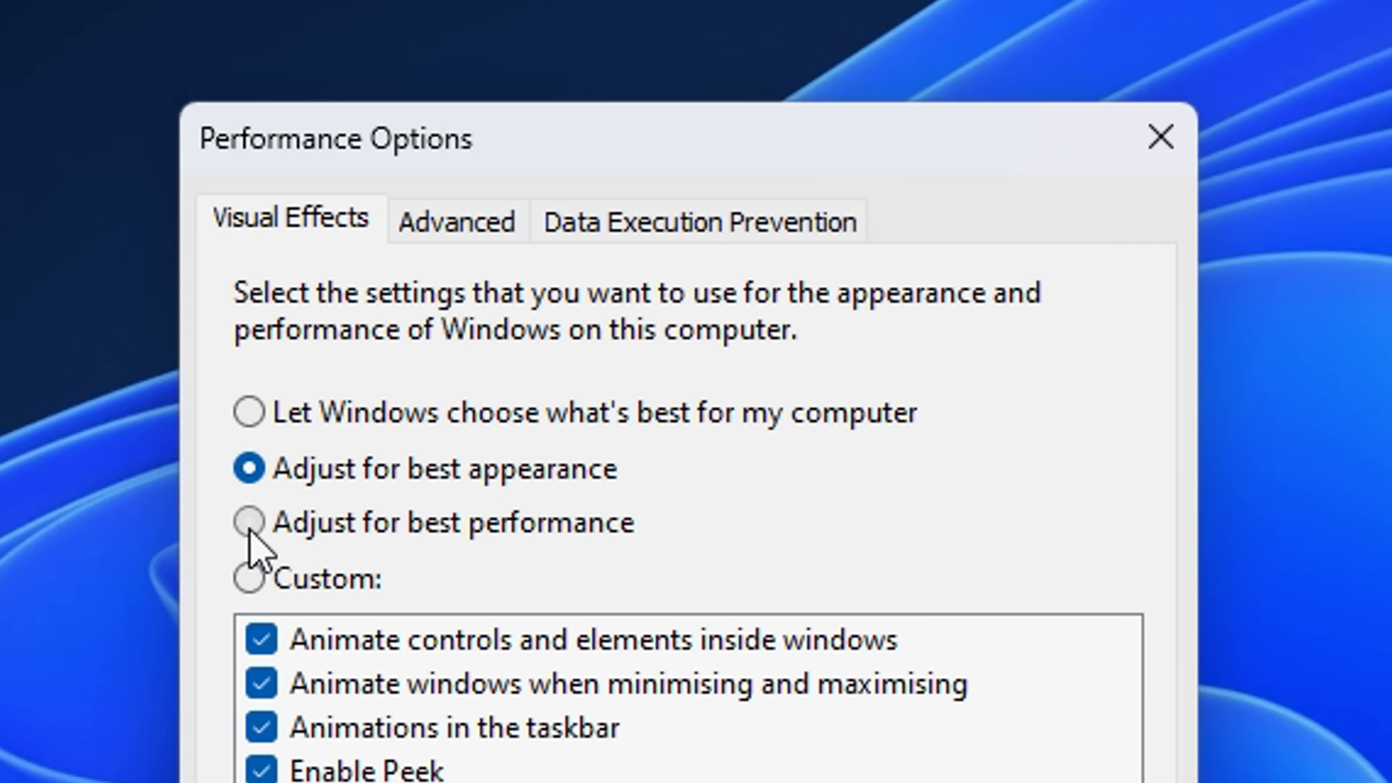
pyautogui.click(376, 374)
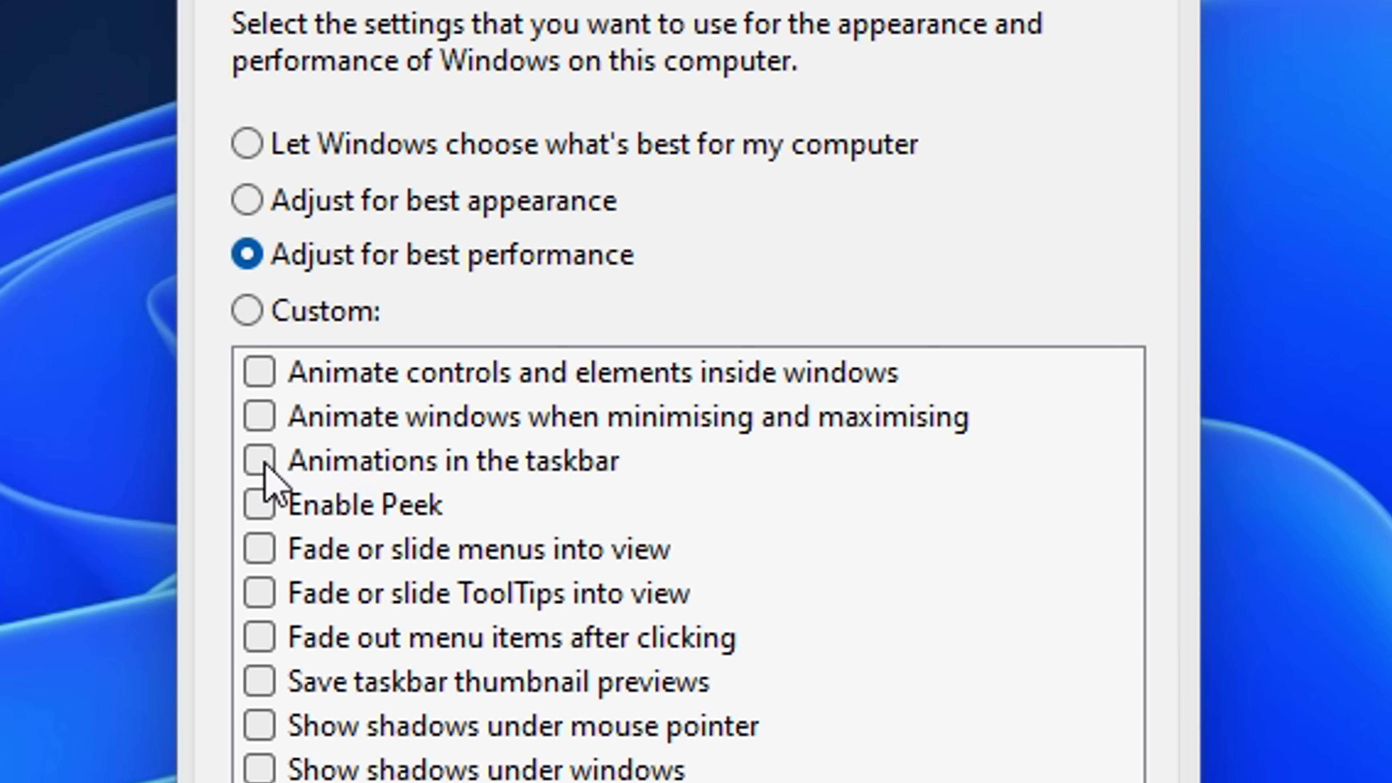
pyautogui.click(439, 241)
pyautogui.click(453, 378)
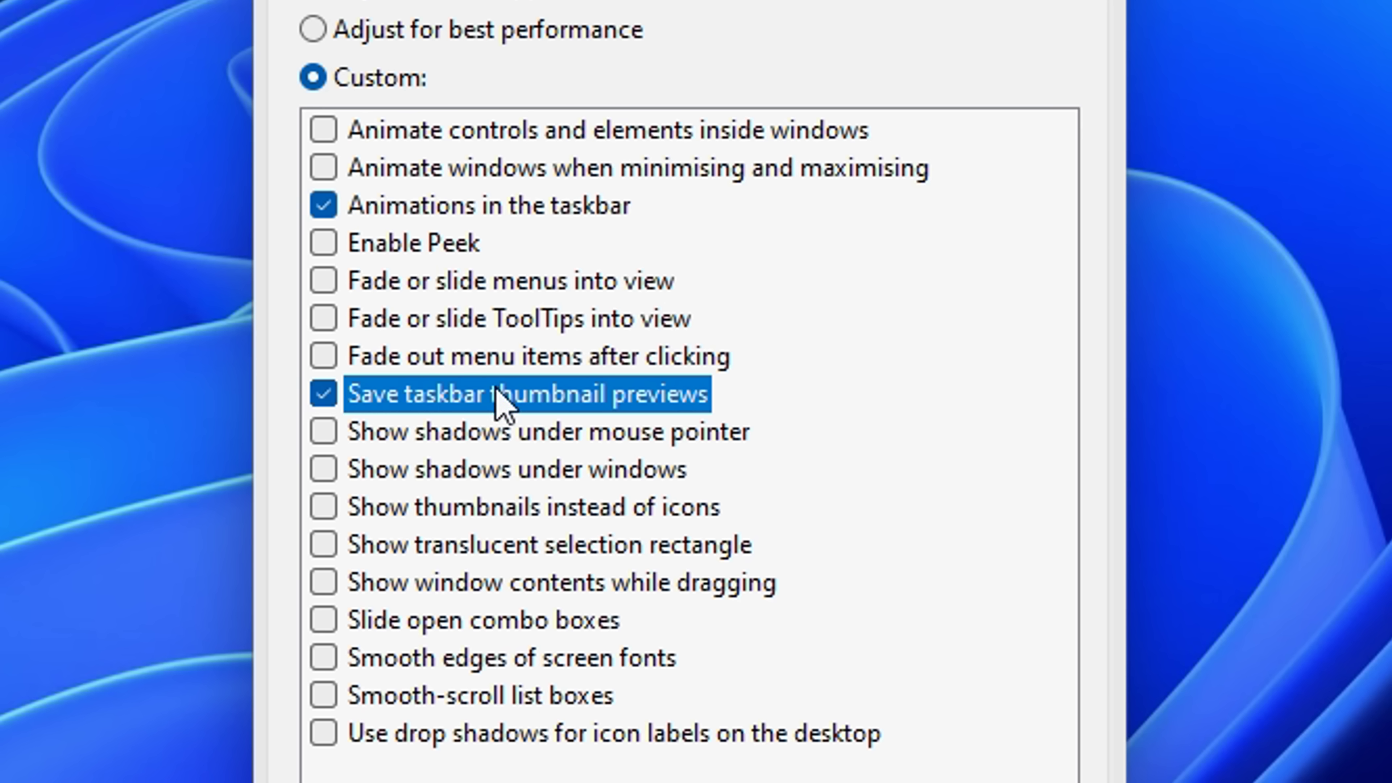
pyautogui.click(405, 657)
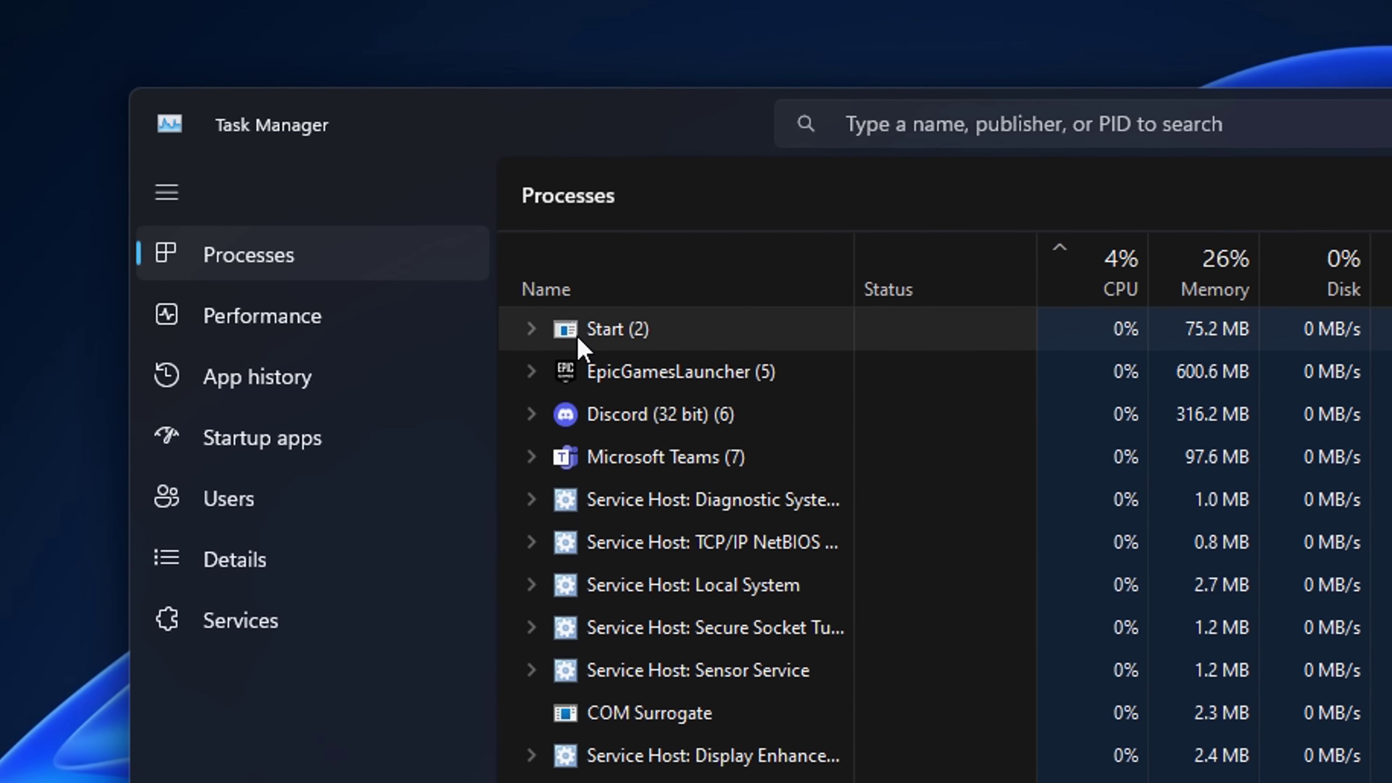
# - Select the Start process in Task Manager's process list
pyautogui.click(438, 326)
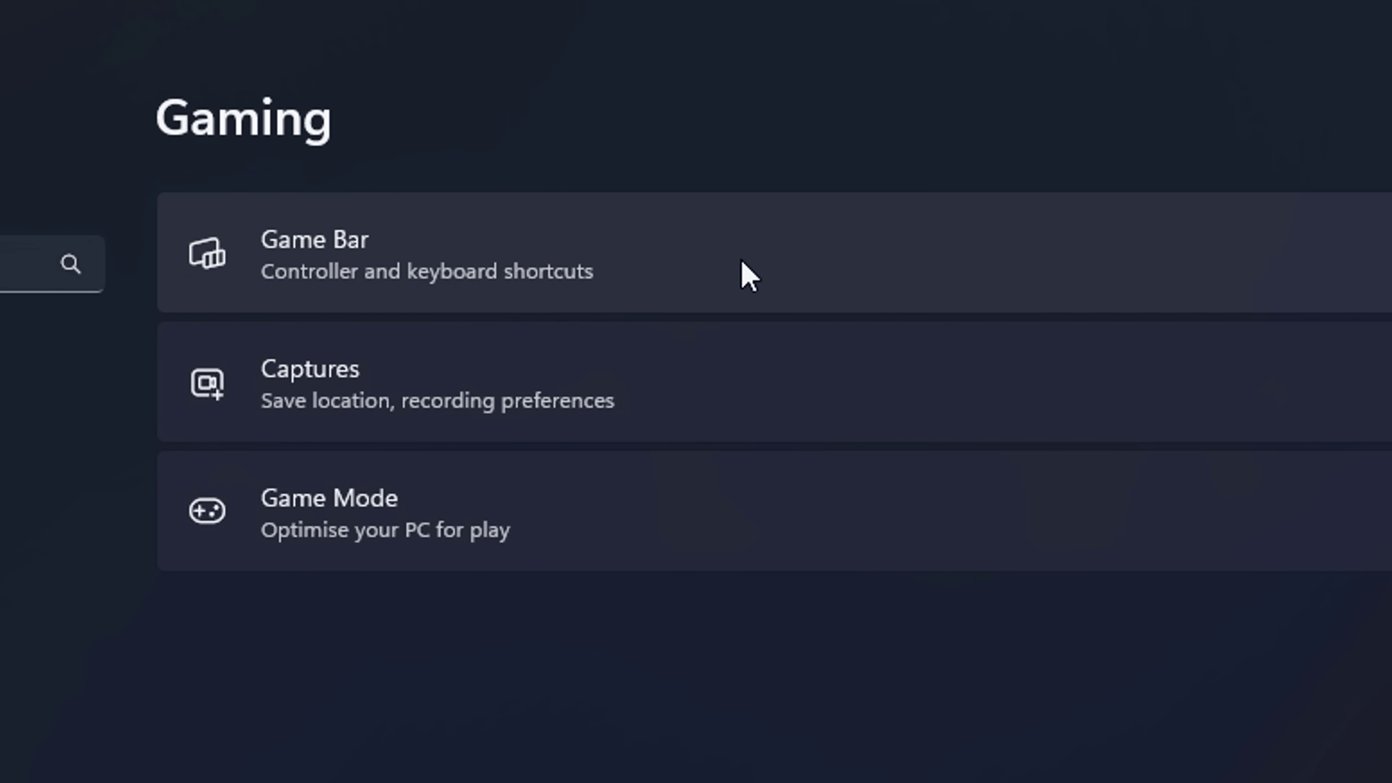
# - Go through the Game Bar, Captures and Game Mode pages of the Gaming settings
pyautogui.click(748, 276)
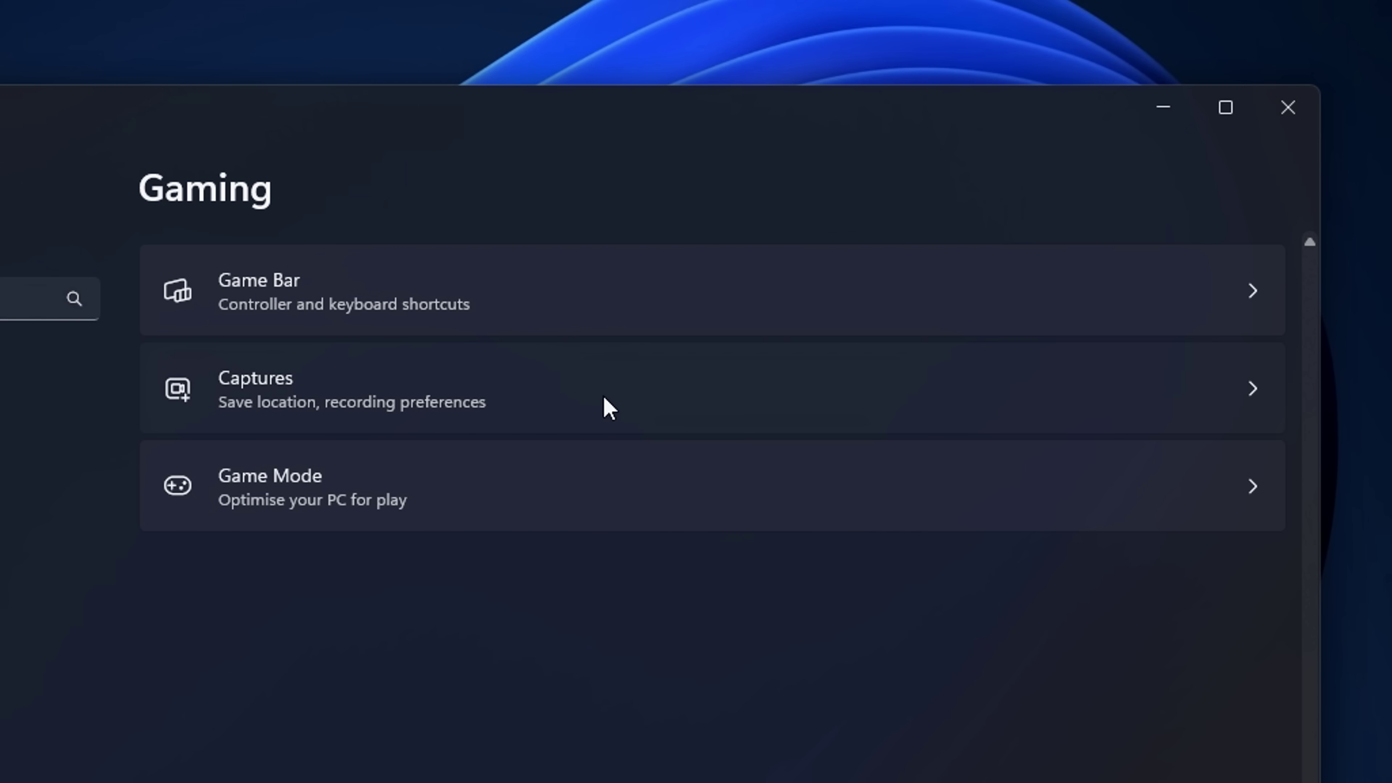
pyautogui.click(606, 405)
pyautogui.click(1213, 518)
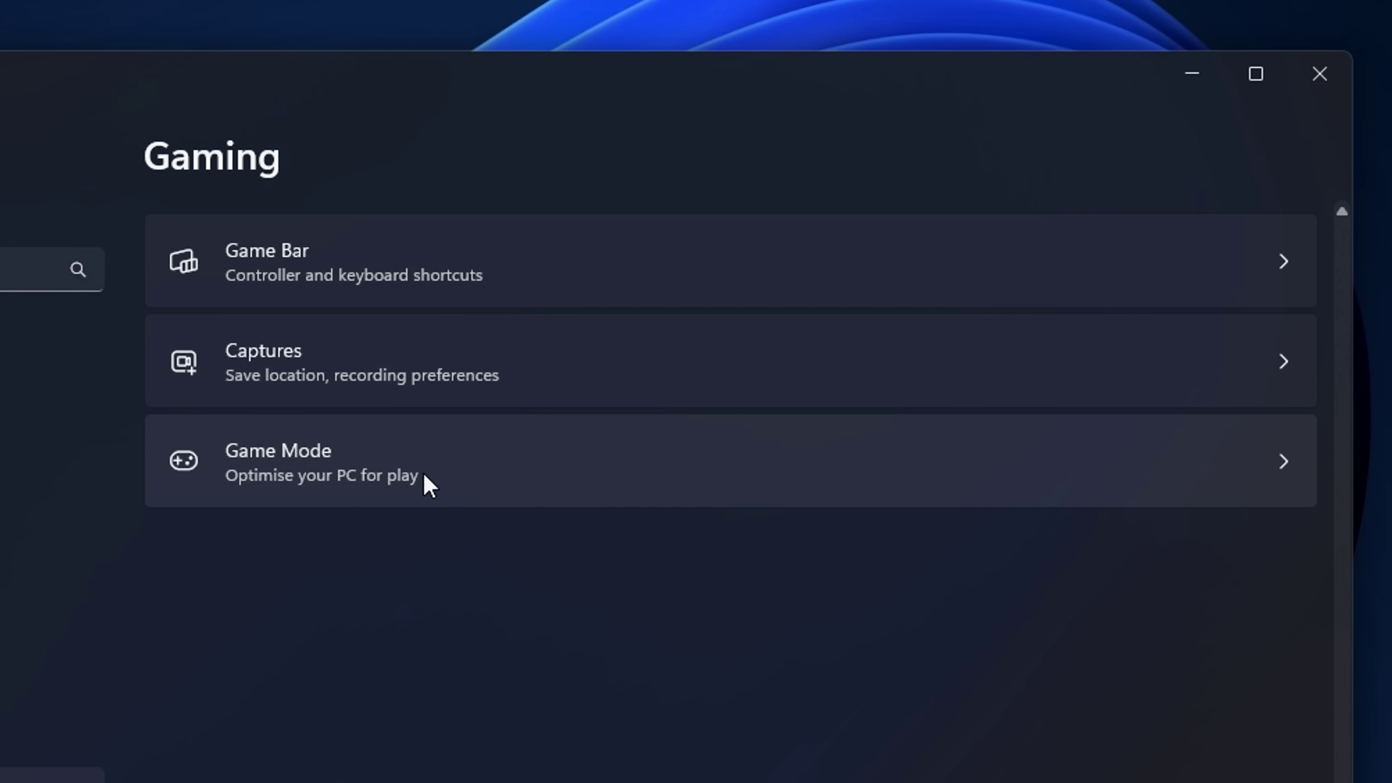
pyautogui.click(556, 492)
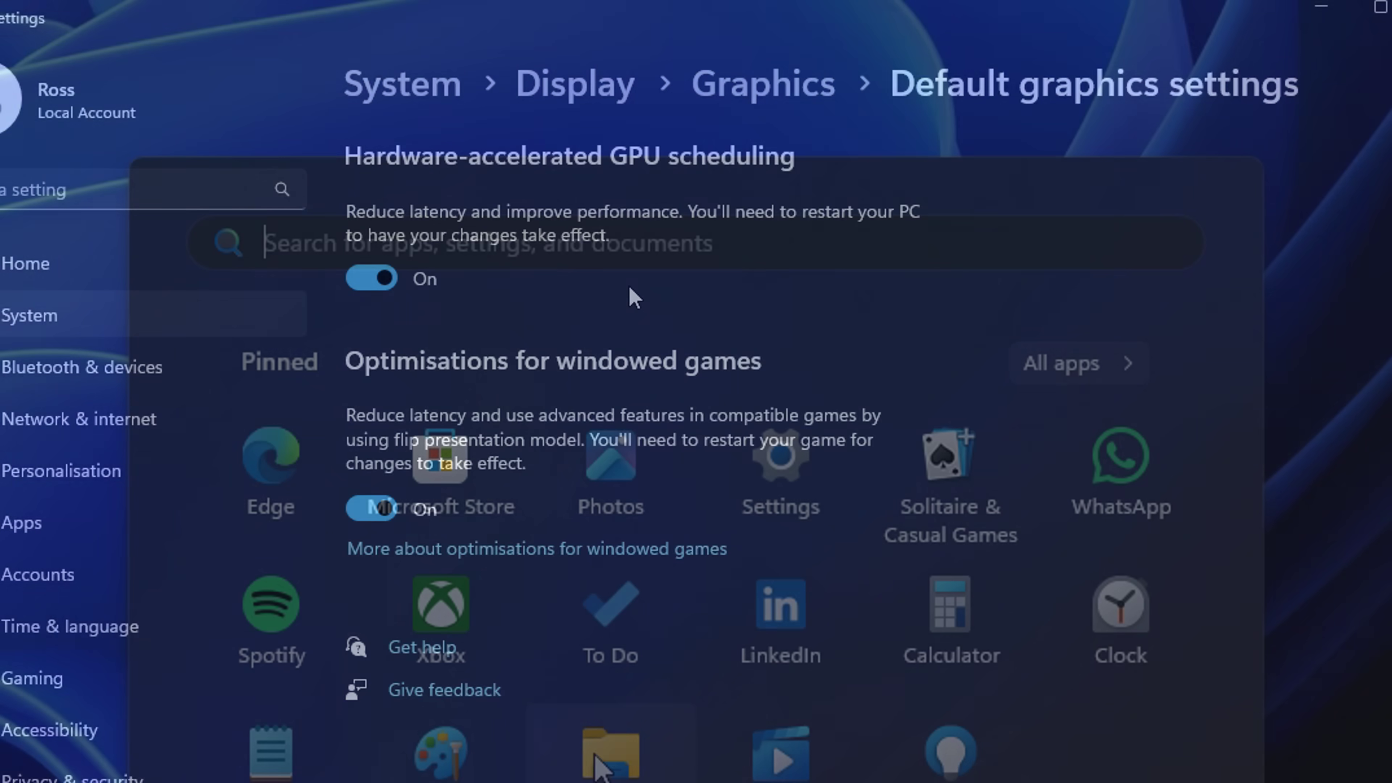
# - Open the core isolation details under Device security and the Microsoft Defender Antivirus options under Virus & threat protection
pyautogui.click(780, 458)
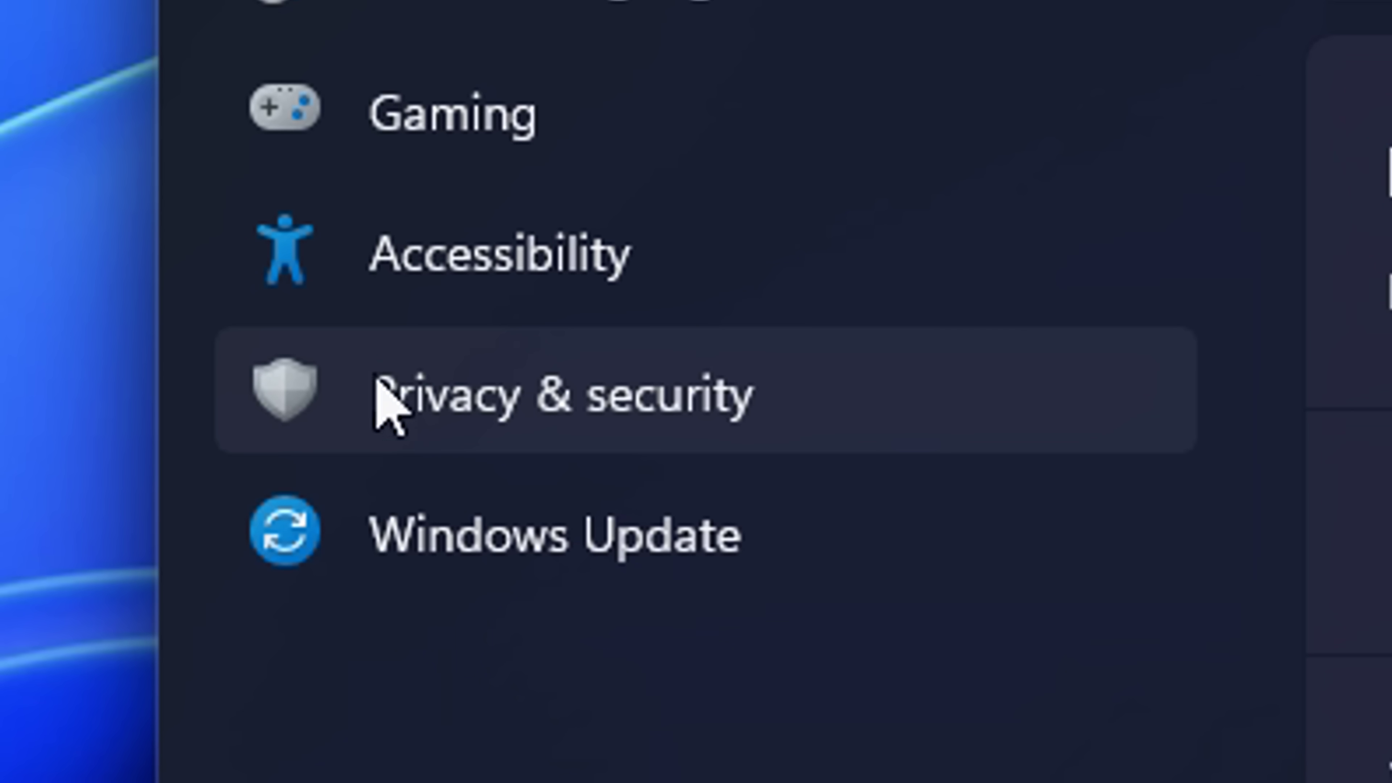
pyautogui.click(1099, 433)
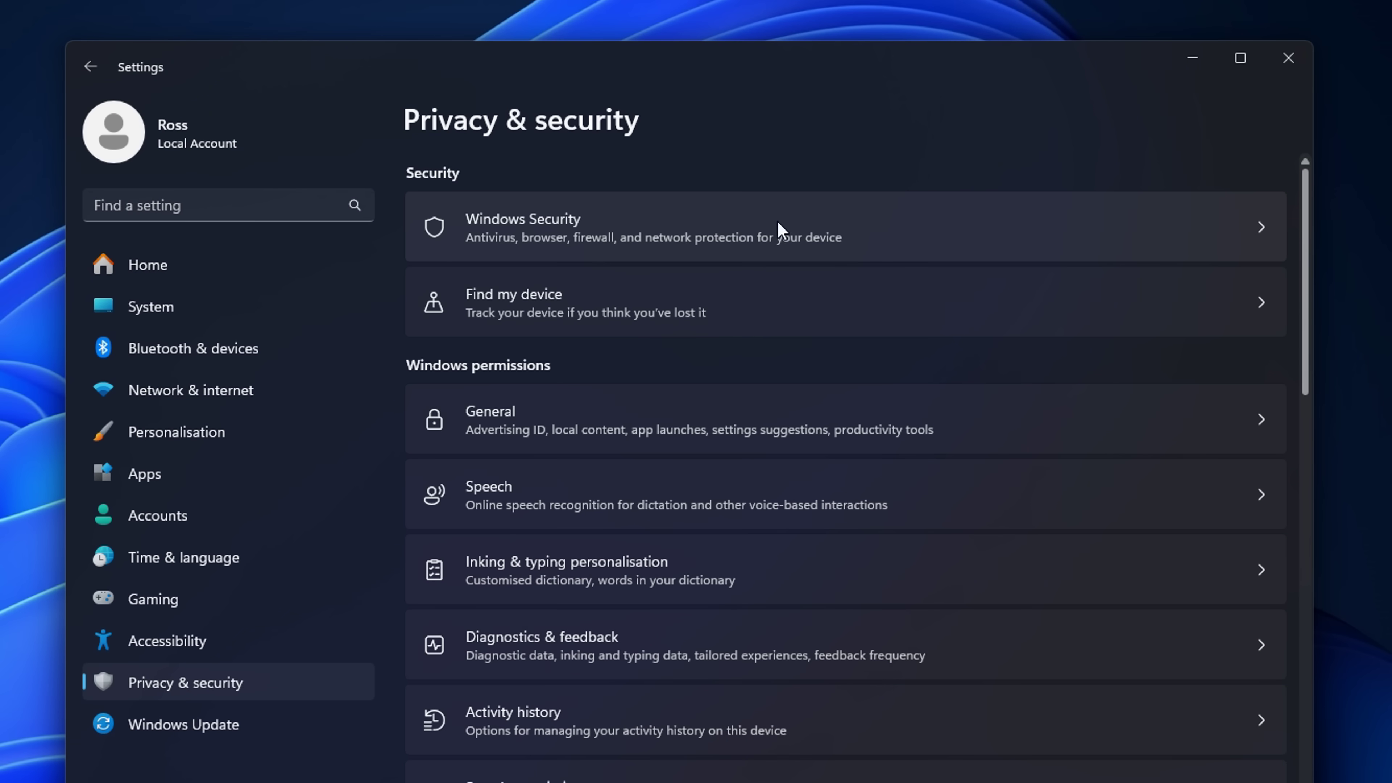
pyautogui.click(837, 235)
pyautogui.click(644, 603)
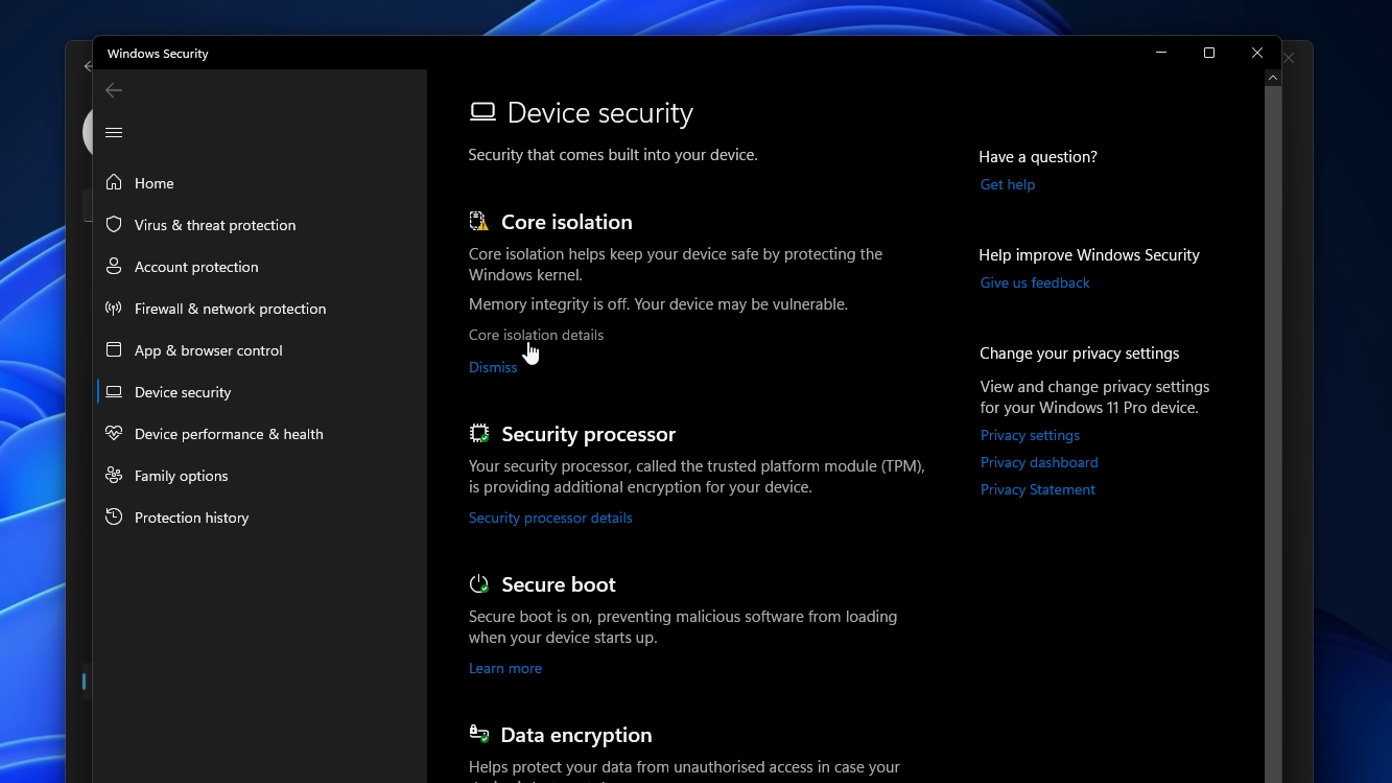
pyautogui.click(581, 336)
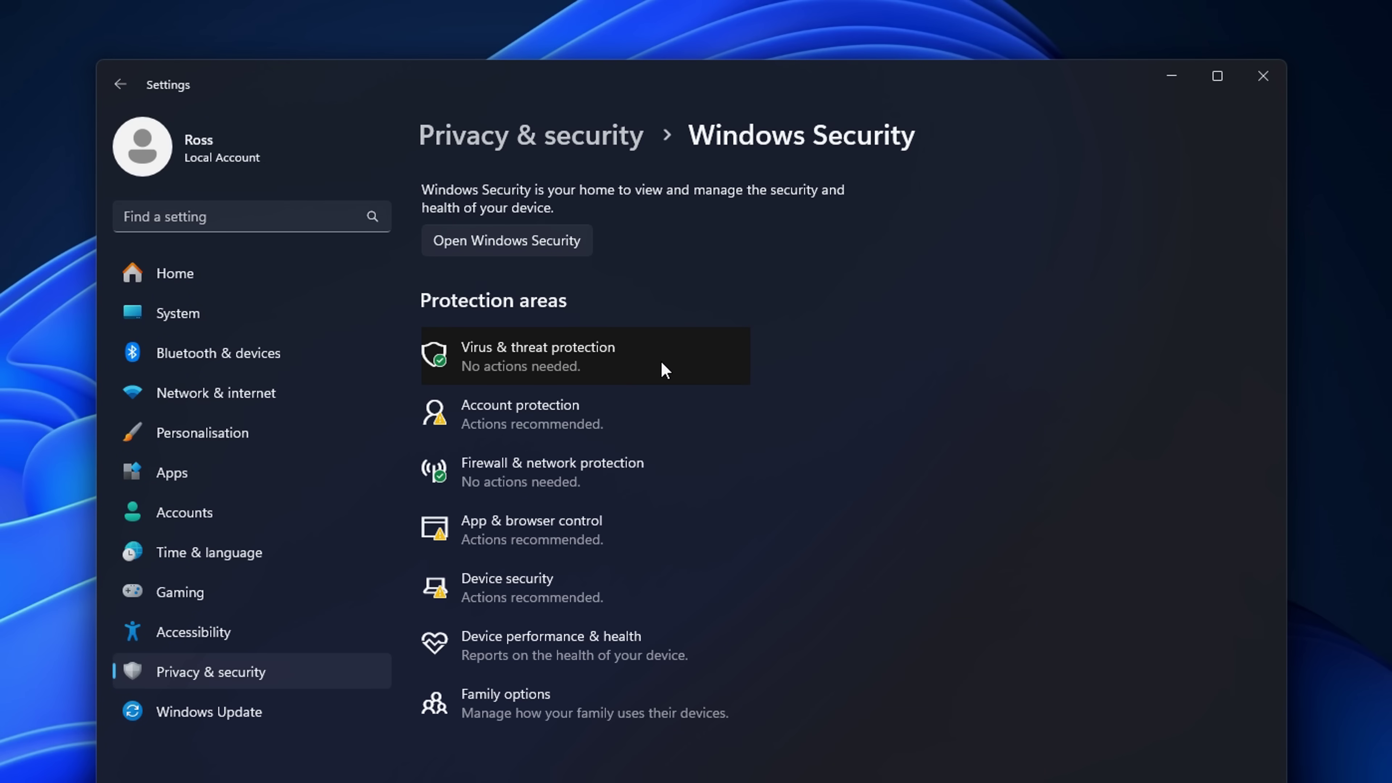
pyautogui.click(664, 368)
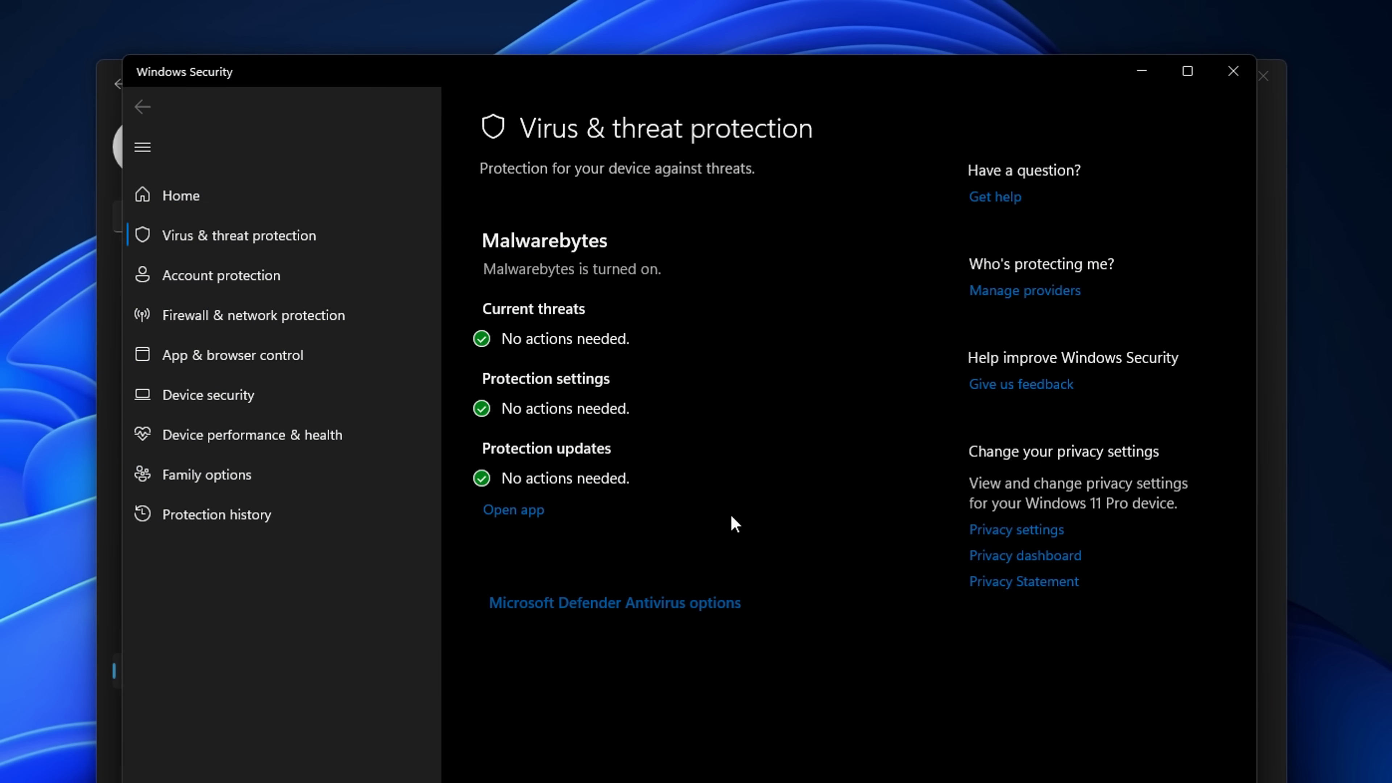
pyautogui.click(665, 603)
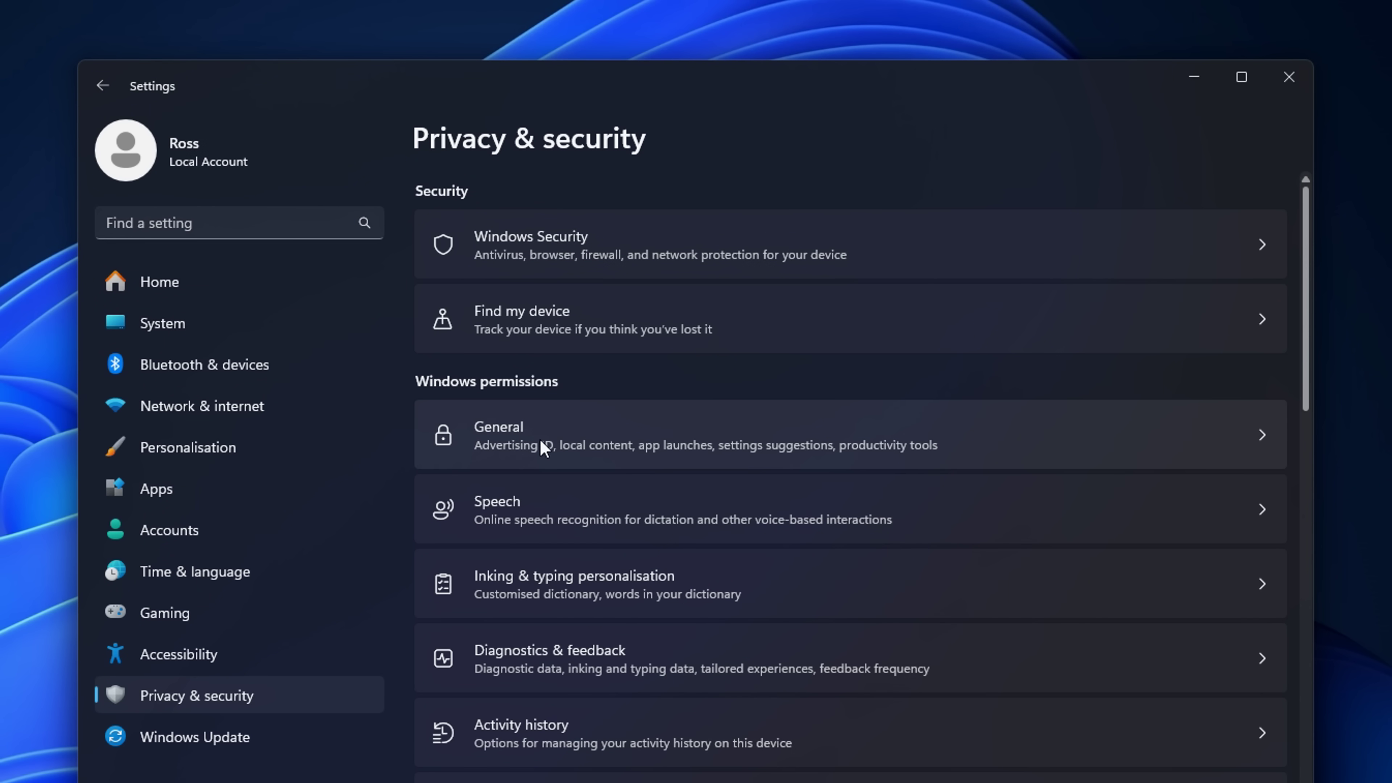
# - Turn off all General privacy options: personalised ads, language-list content, app launch tracking, suggested content and notifications in the Settings app
pyautogui.click(543, 447)
pyautogui.click(1249, 514)
pyautogui.click(1250, 439)
pyautogui.click(1250, 363)
pyautogui.click(1249, 287)
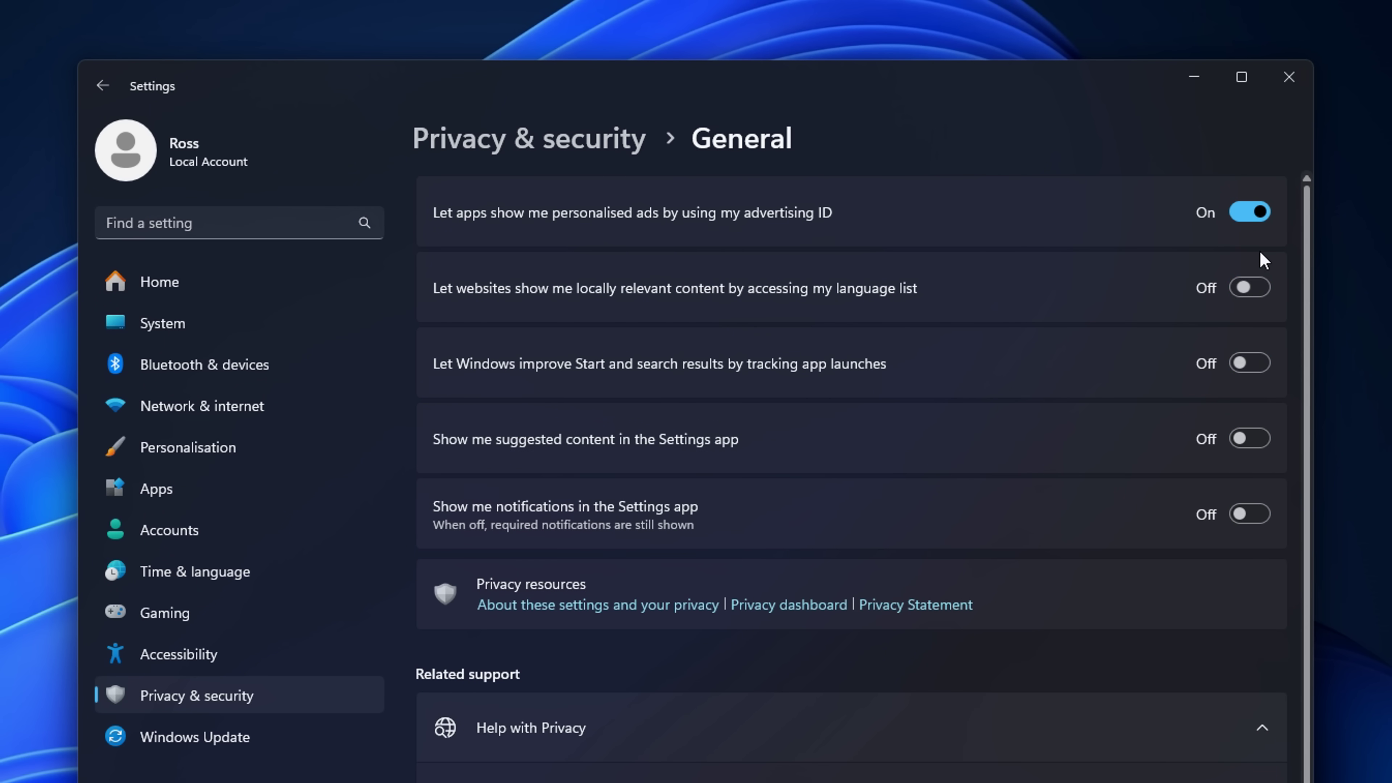
pyautogui.click(1250, 211)
# - Turn off sending optional diagnostic data in the Diagnostics & feedback settings
pyautogui.click(528, 137)
pyautogui.click(668, 540)
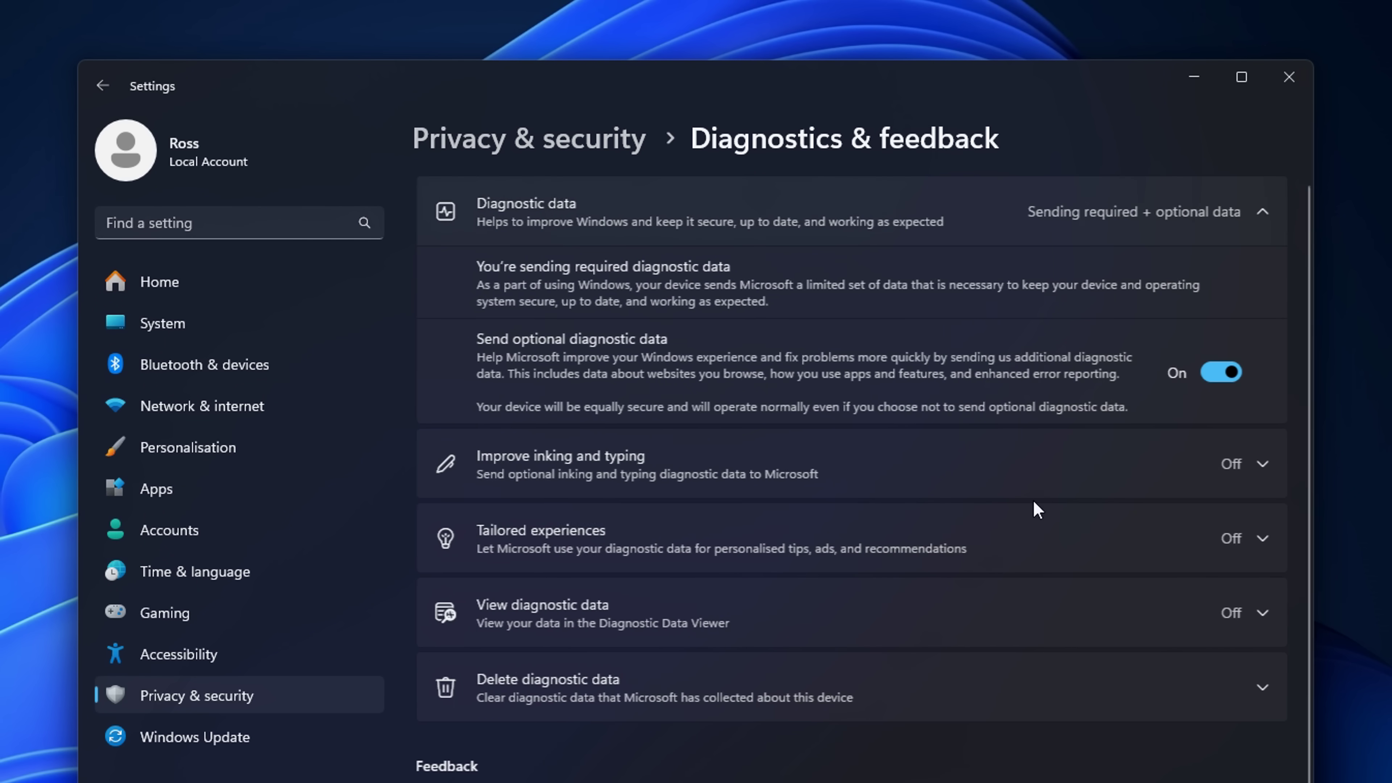
pyautogui.click(1222, 373)
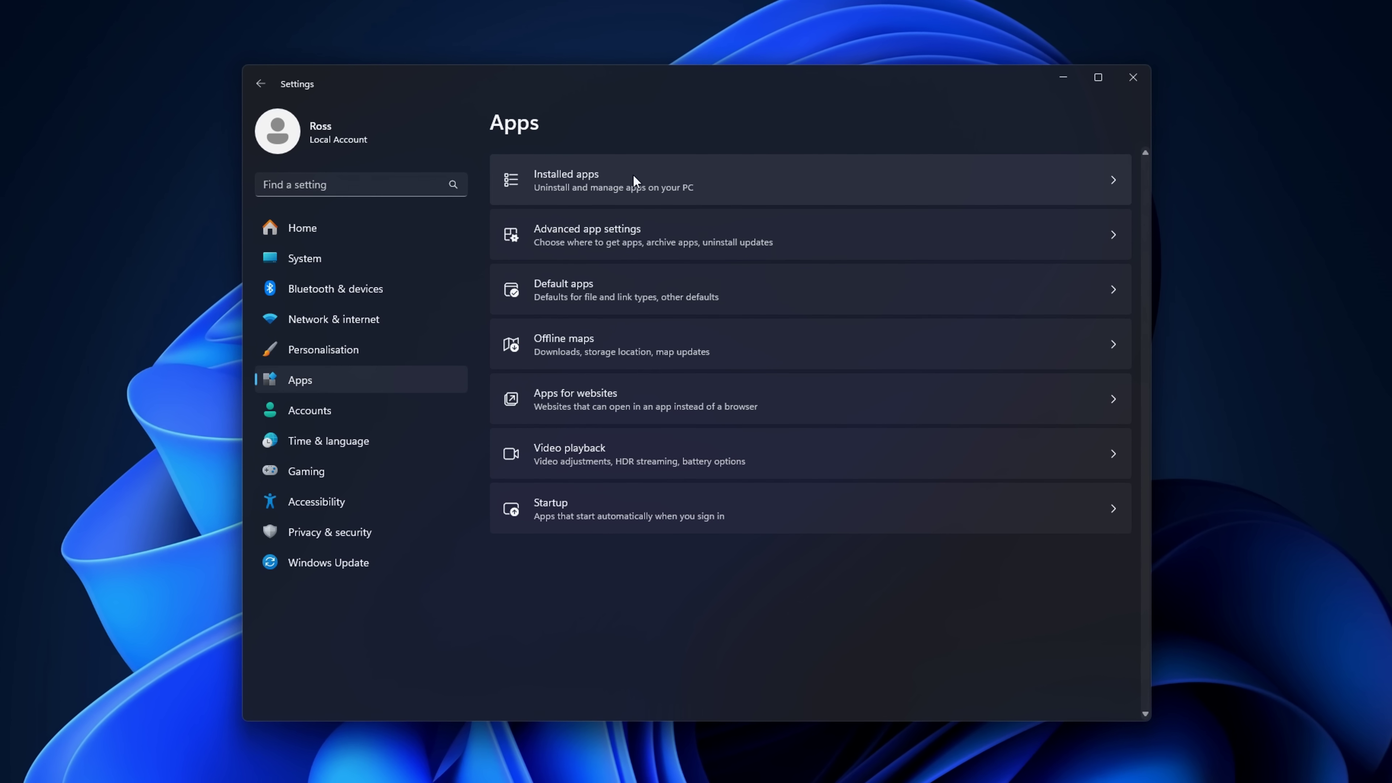
# - Uninstall Microsoft OneDrive from the installed apps and look through the remaining apps for unneeded ones
pyautogui.click(652, 181)
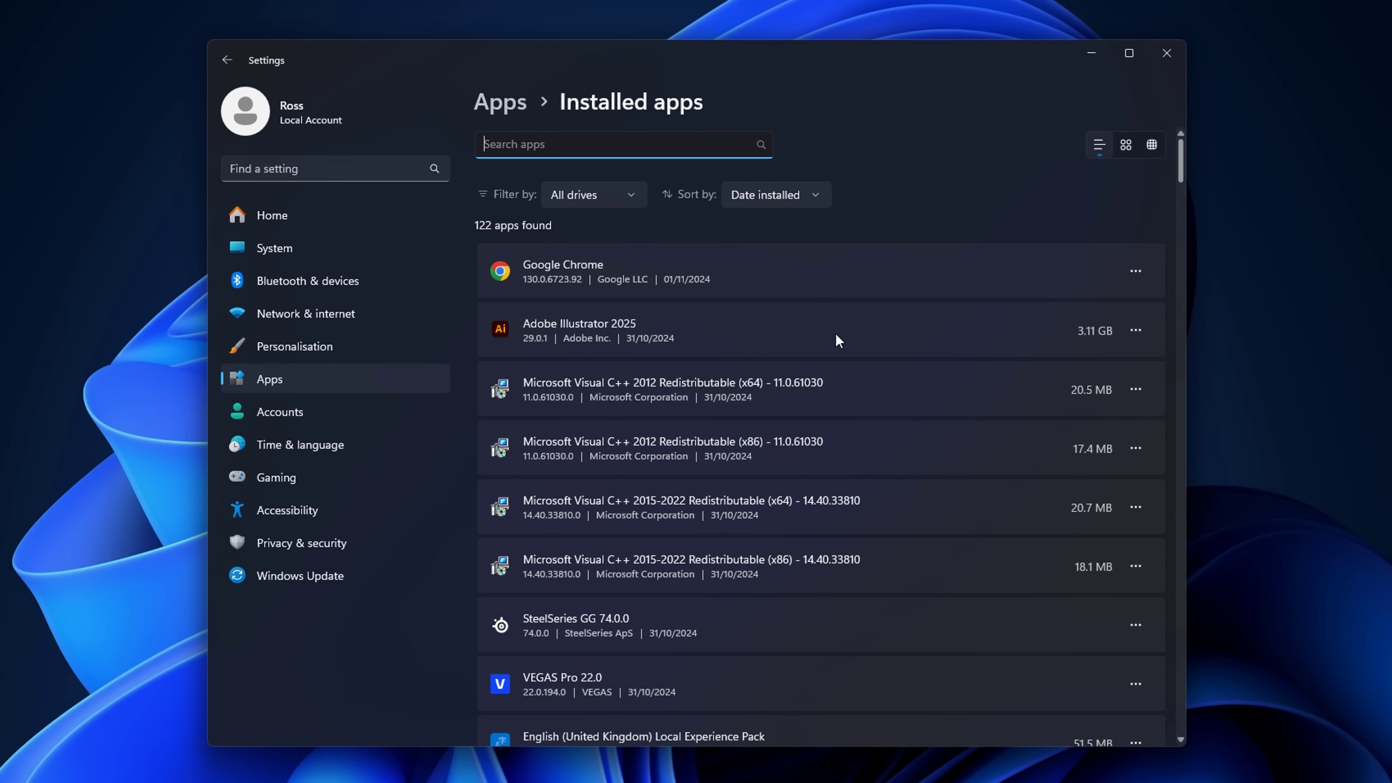
pyautogui.scroll(-10, 857, 355)
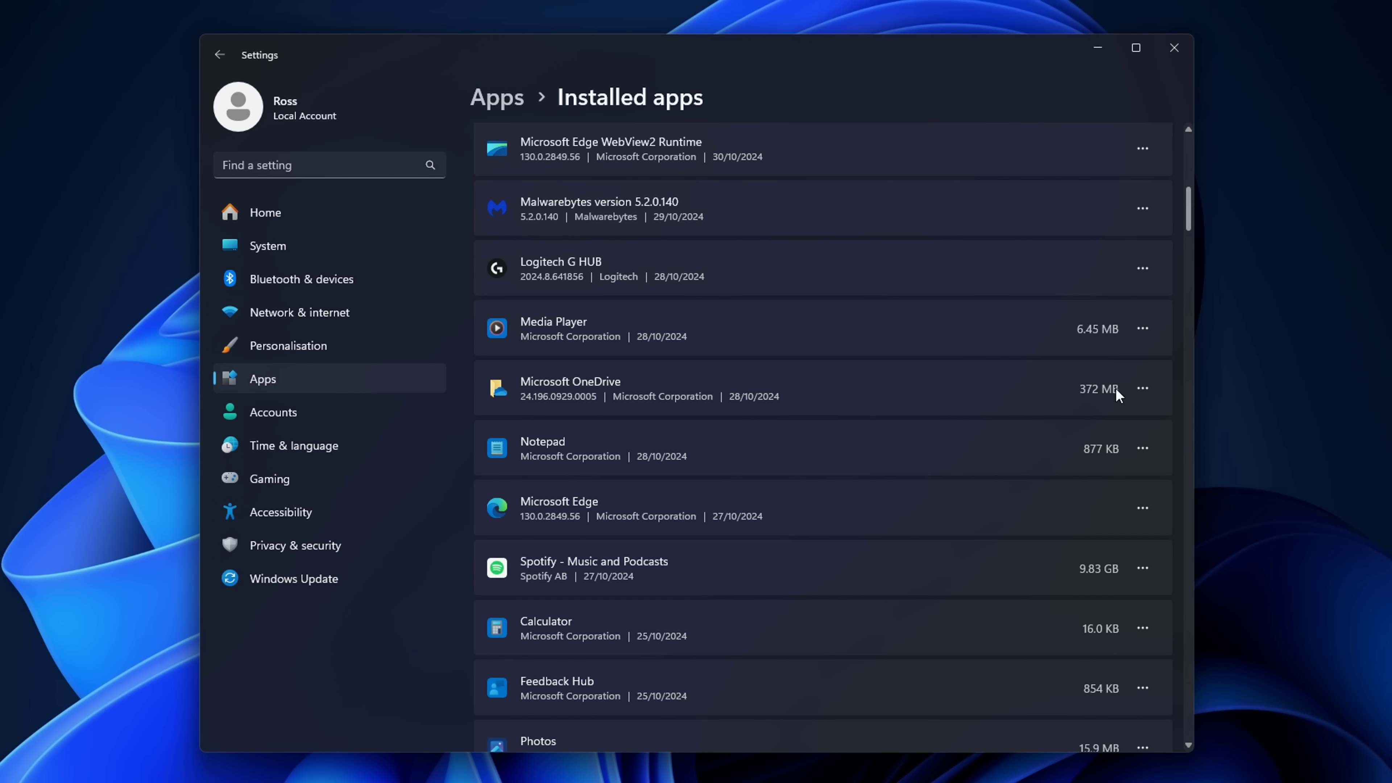
pyautogui.click(1144, 387)
pyautogui.click(1026, 447)
pyautogui.click(1107, 477)
pyautogui.scroll(-8, 760, 326)
pyautogui.scroll(1, 780, 358)
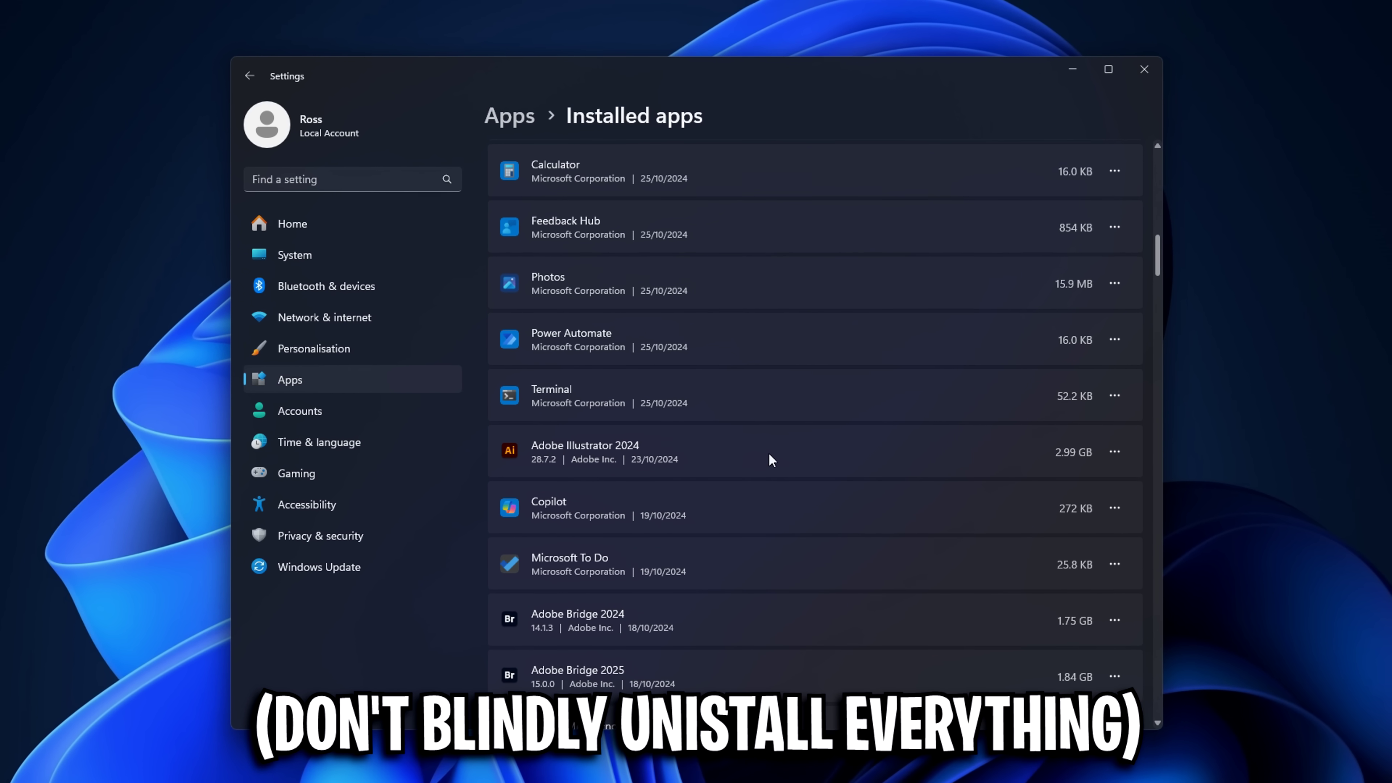
pyautogui.scroll(5, 764, 469)
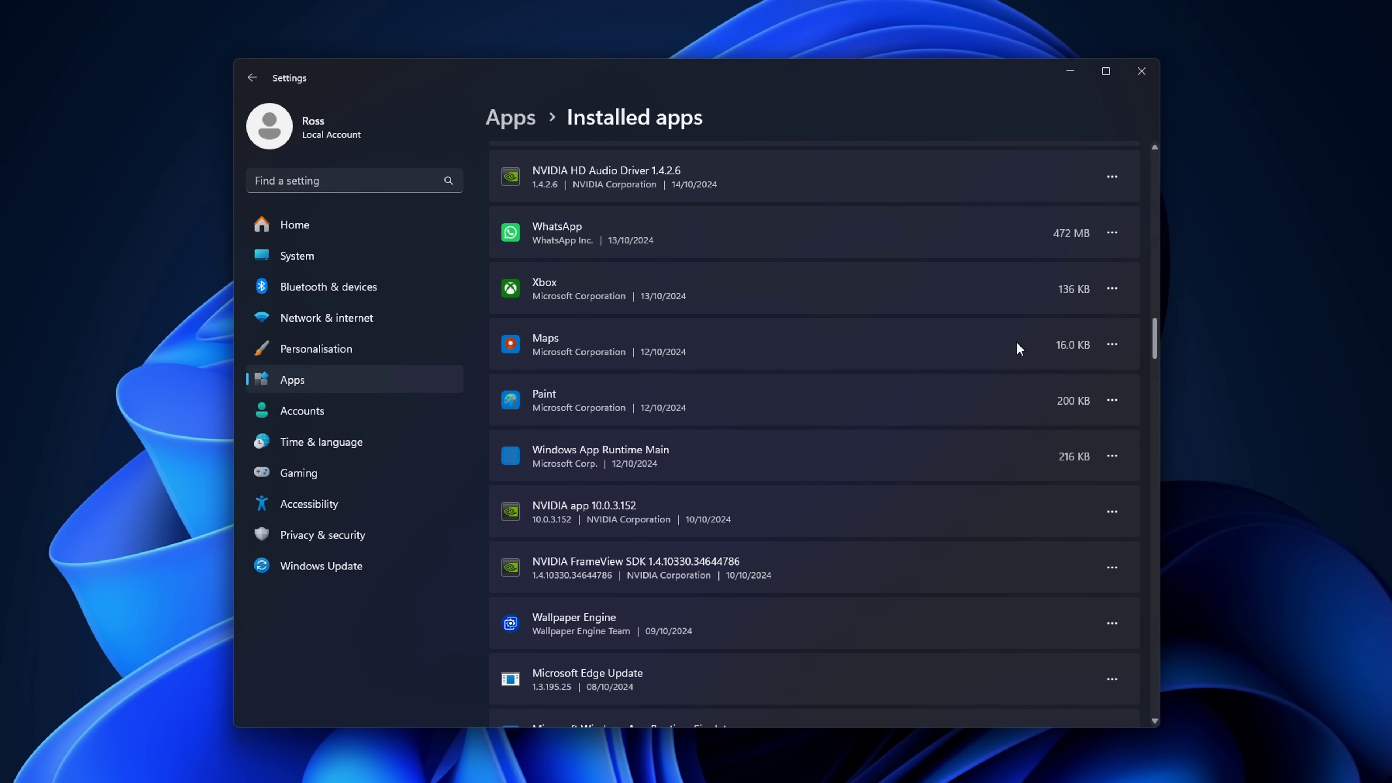
# - Set the Maps app's background permission to Never in its advanced options
pyautogui.click(1124, 343)
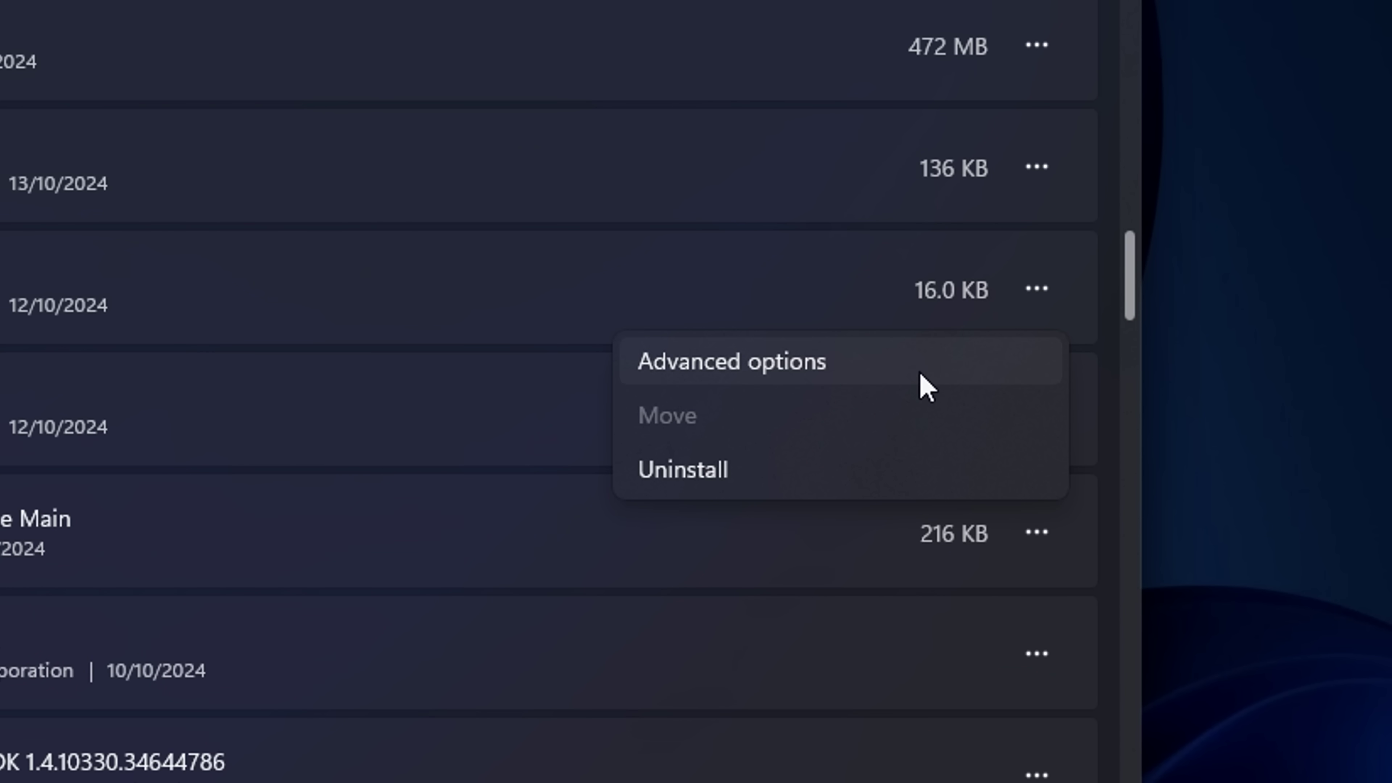
pyautogui.click(926, 387)
pyautogui.scroll(-2, 876, 231)
pyautogui.click(681, 322)
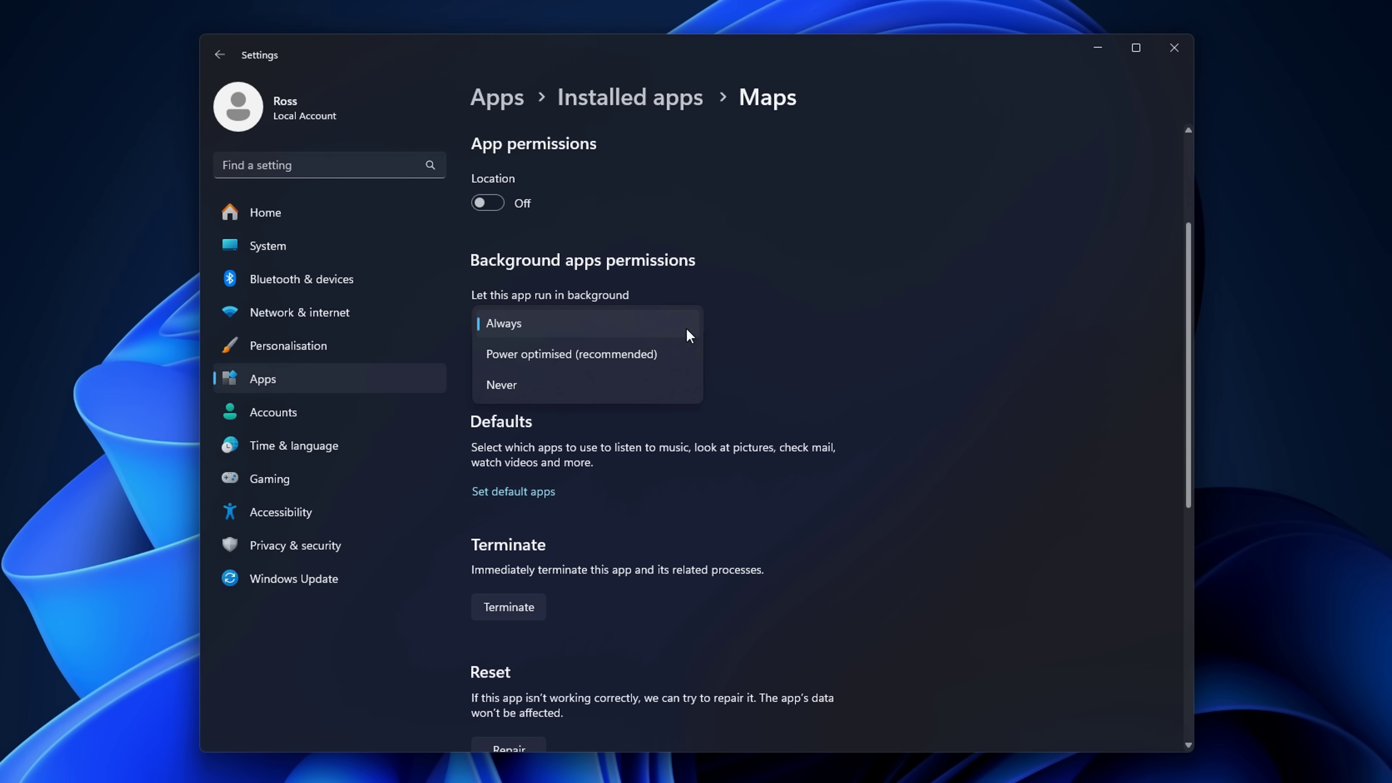
pyautogui.click(547, 384)
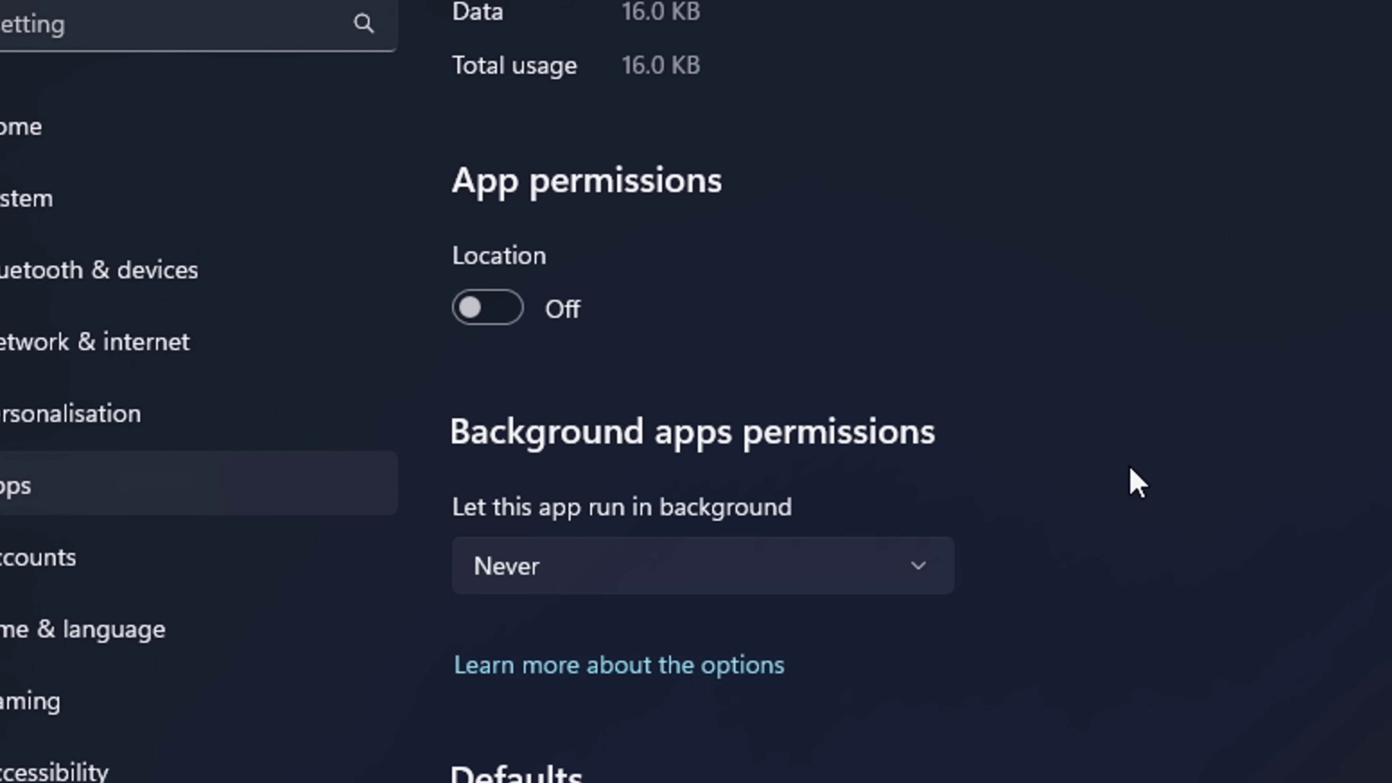
# - Look through the apps that start automatically at sign-in, and open the System notifications settings
pyautogui.click(339, 510)
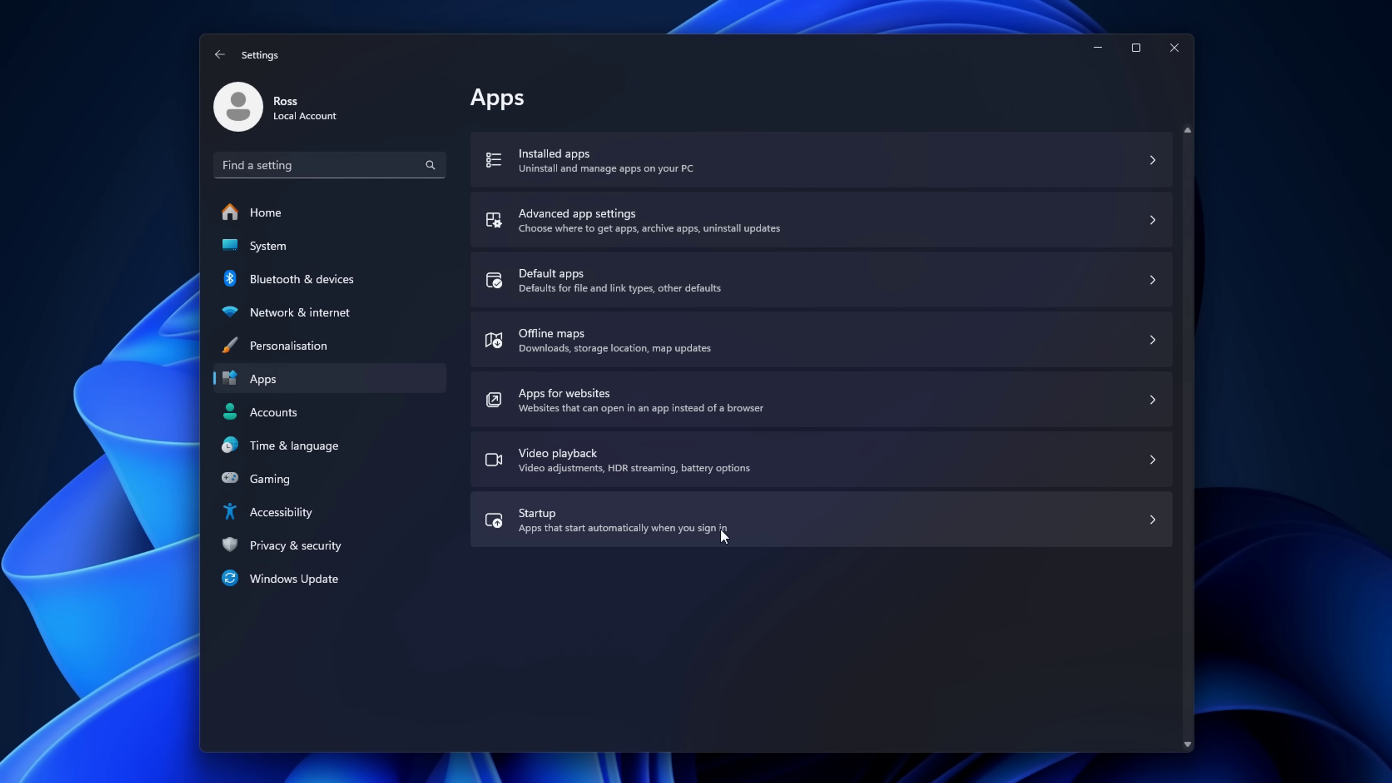
pyautogui.click(775, 524)
pyautogui.scroll(-3, 761, 192)
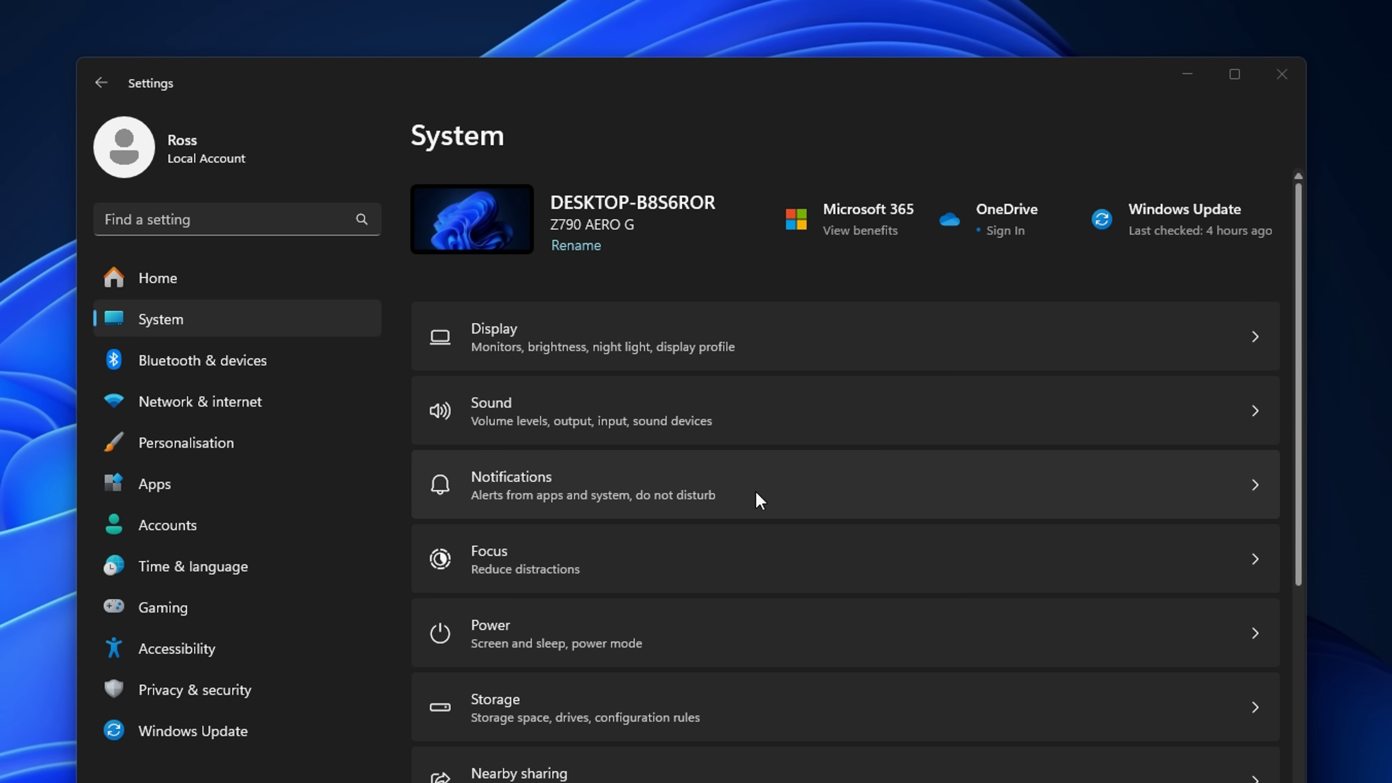
pyautogui.click(772, 494)
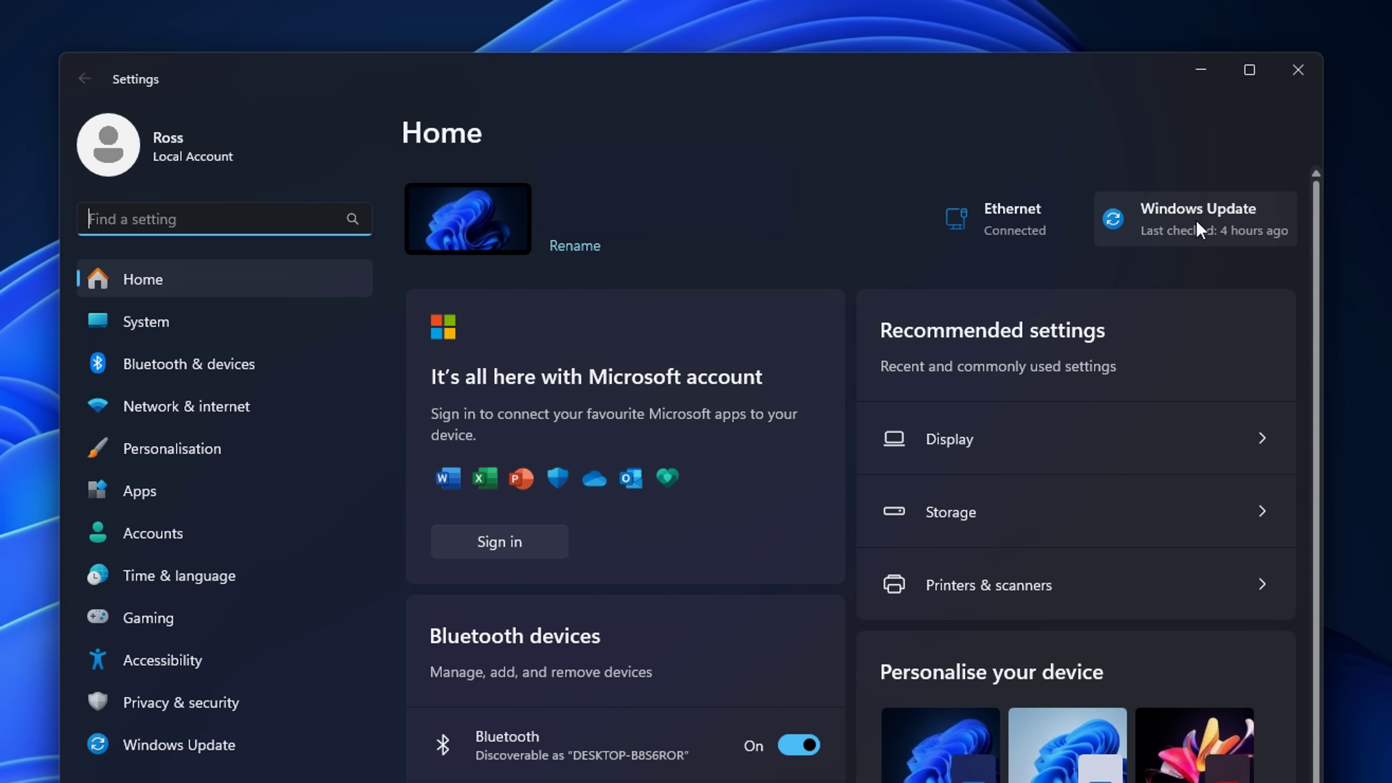
# - Open Delivery Optimisation in Windows Update's advanced options and toggle downloads from other devices
pyautogui.click(1199, 230)
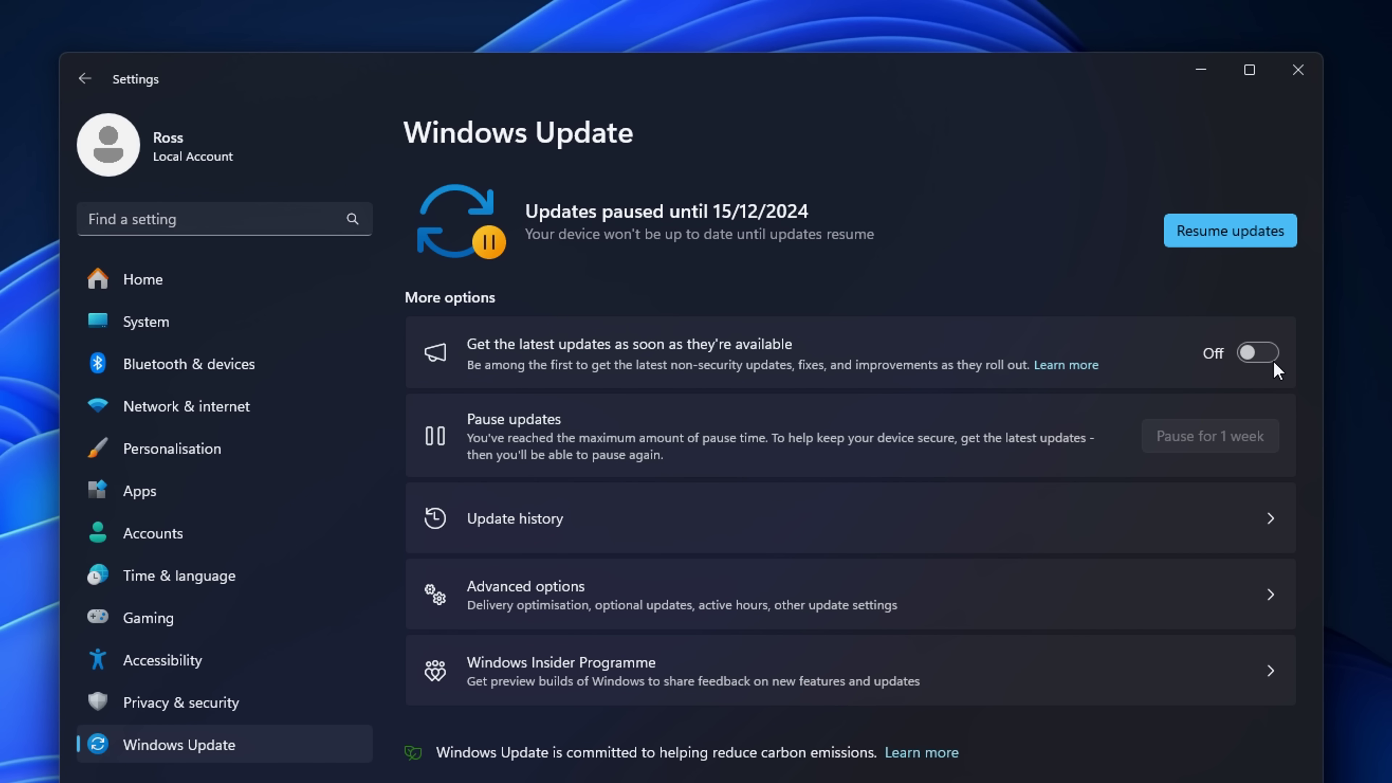
pyautogui.click(911, 616)
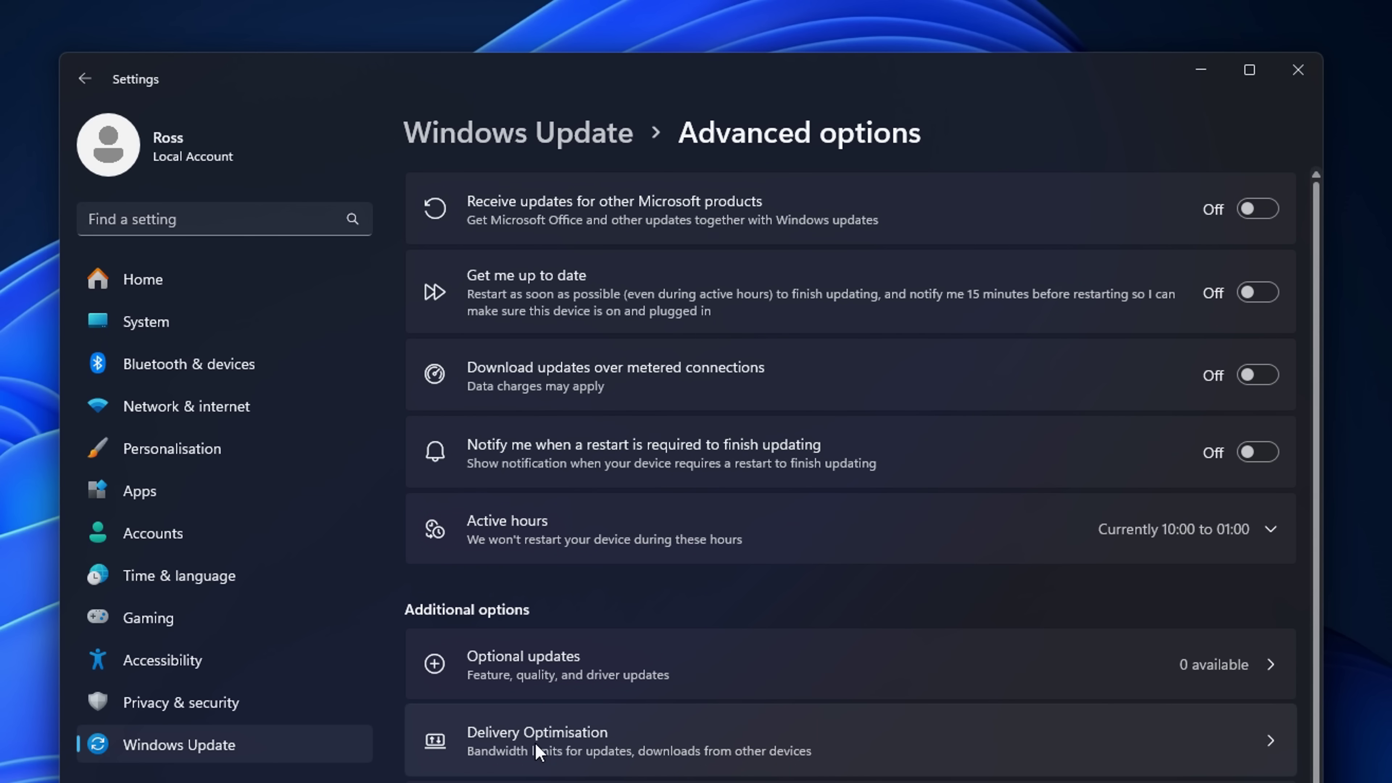
pyautogui.click(873, 763)
pyautogui.click(1226, 272)
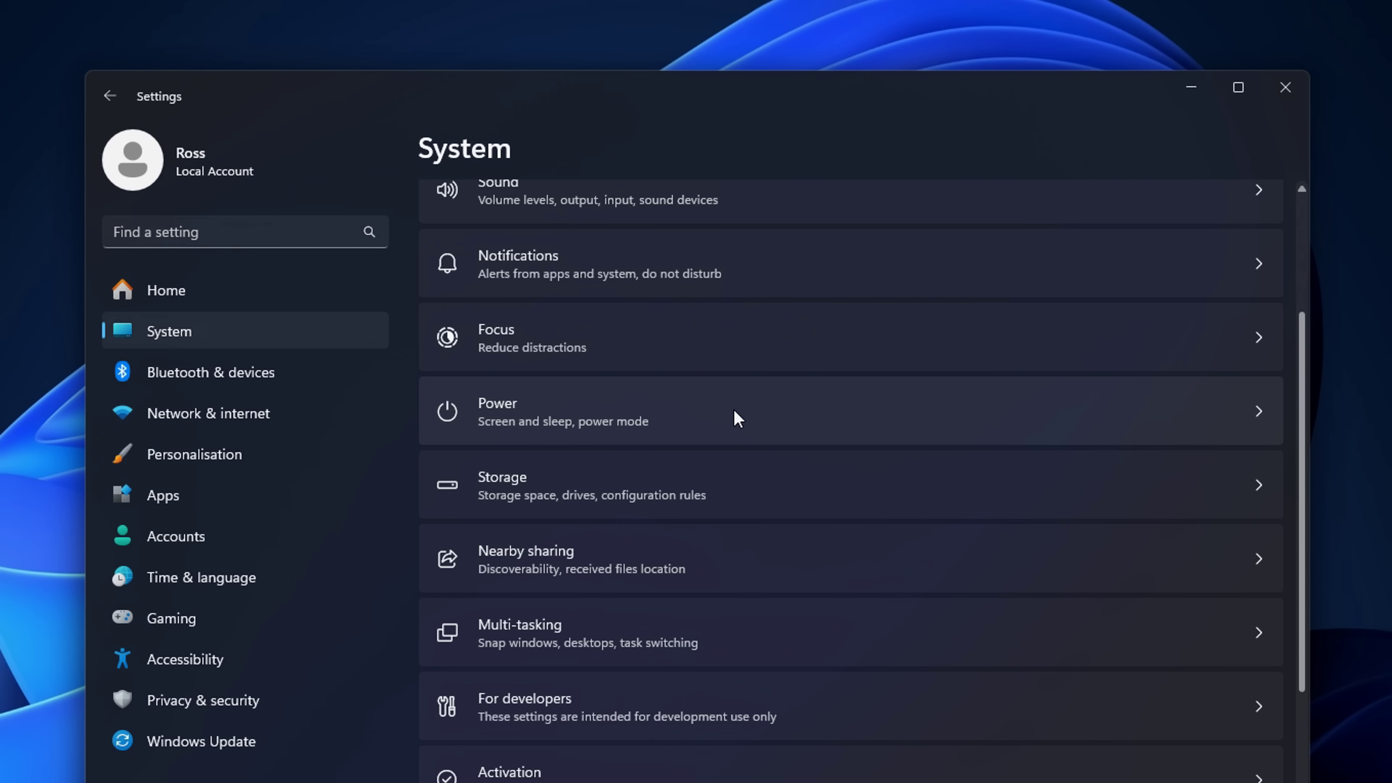
# - Open the System power settings, and run powercfg -duplicatescheme e9a42b02-d5df-448d-aa00-03f14749eb61 in Command Prompt
pyautogui.click(738, 419)
pyautogui.click(1197, 435)
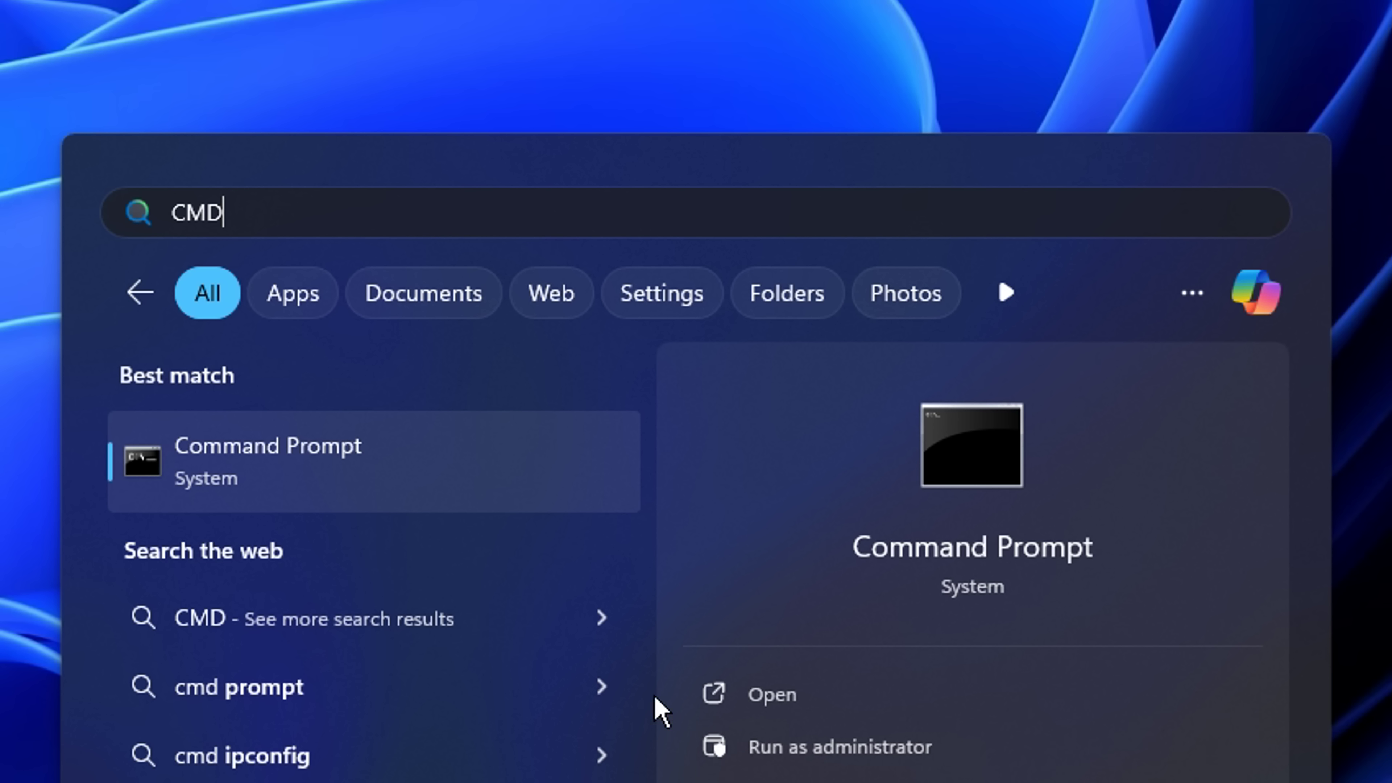
pyautogui.click(376, 480)
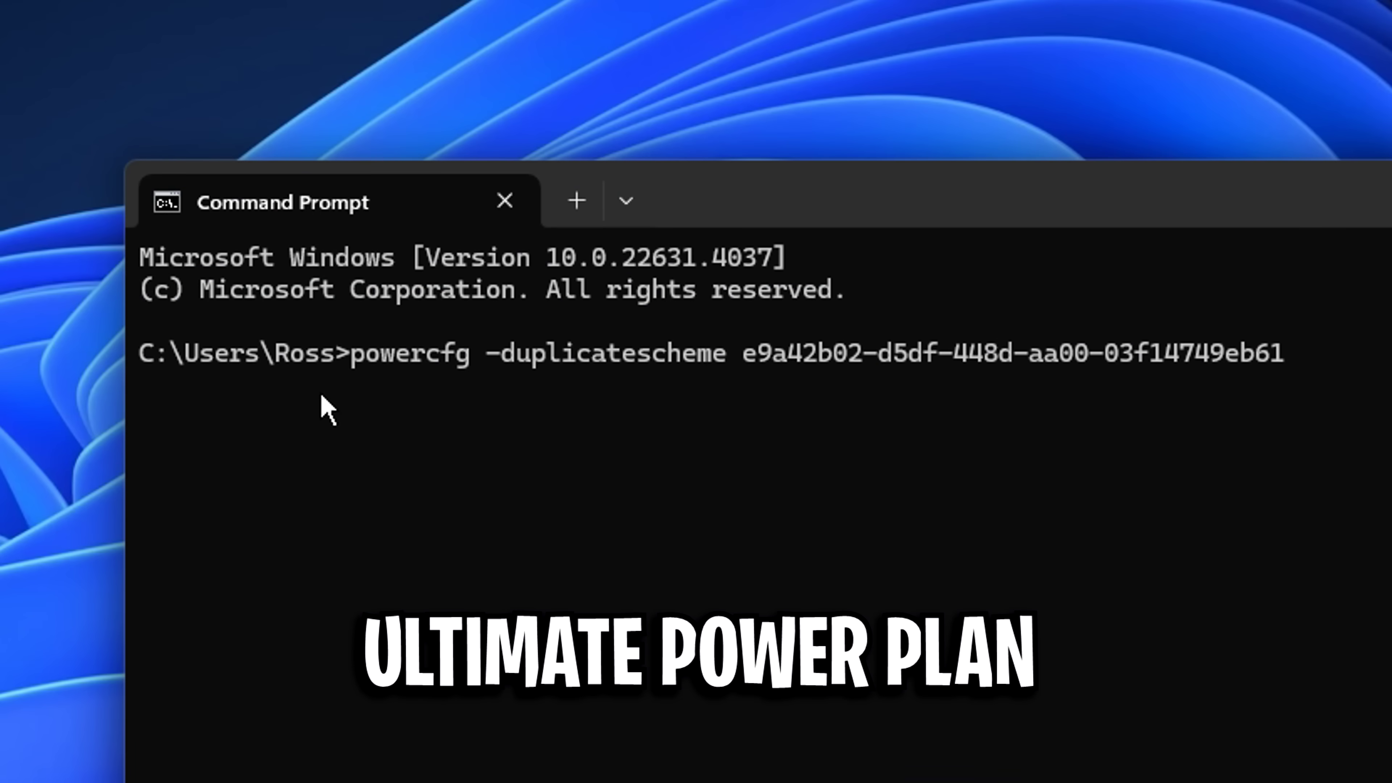
pyautogui.press('Return')
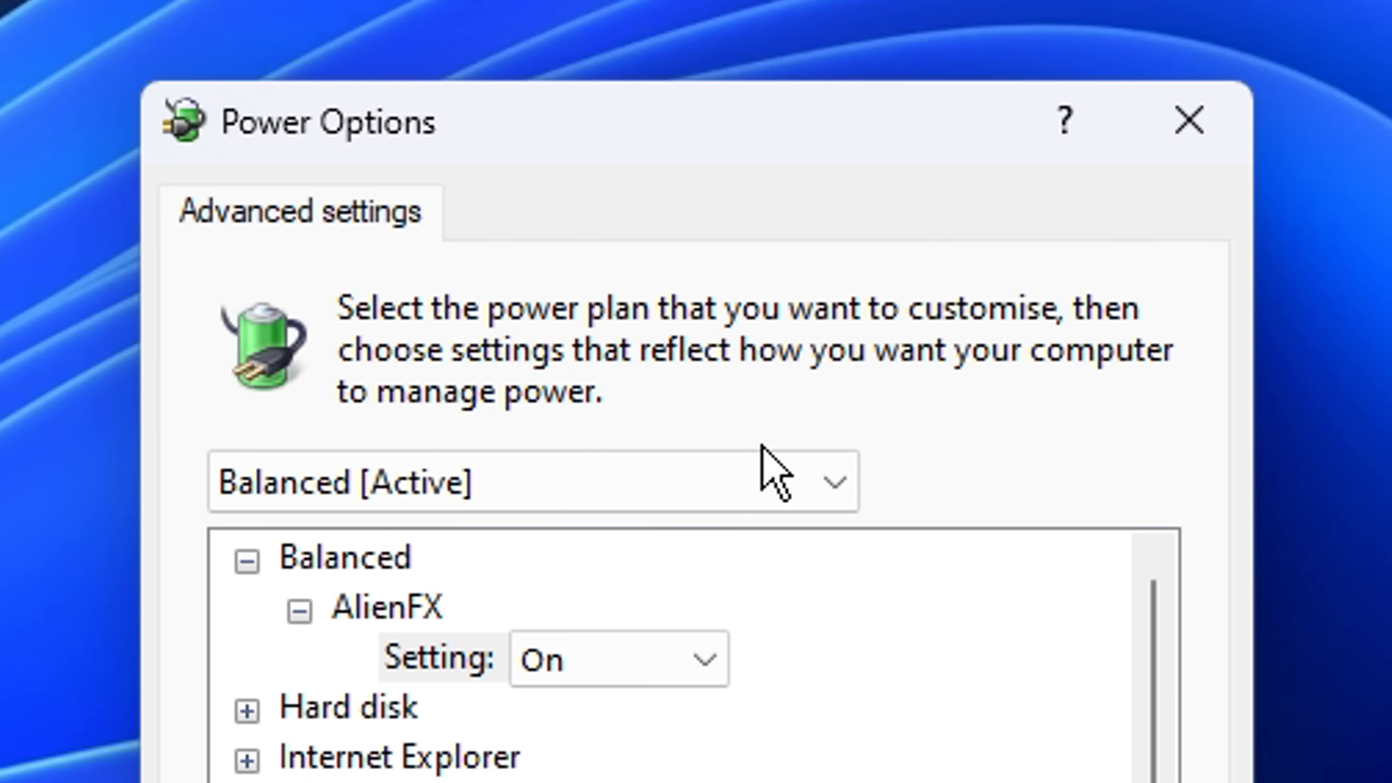
# - Choose the Ultimate Performance power plan in the advanced Power Options
pyautogui.click(838, 485)
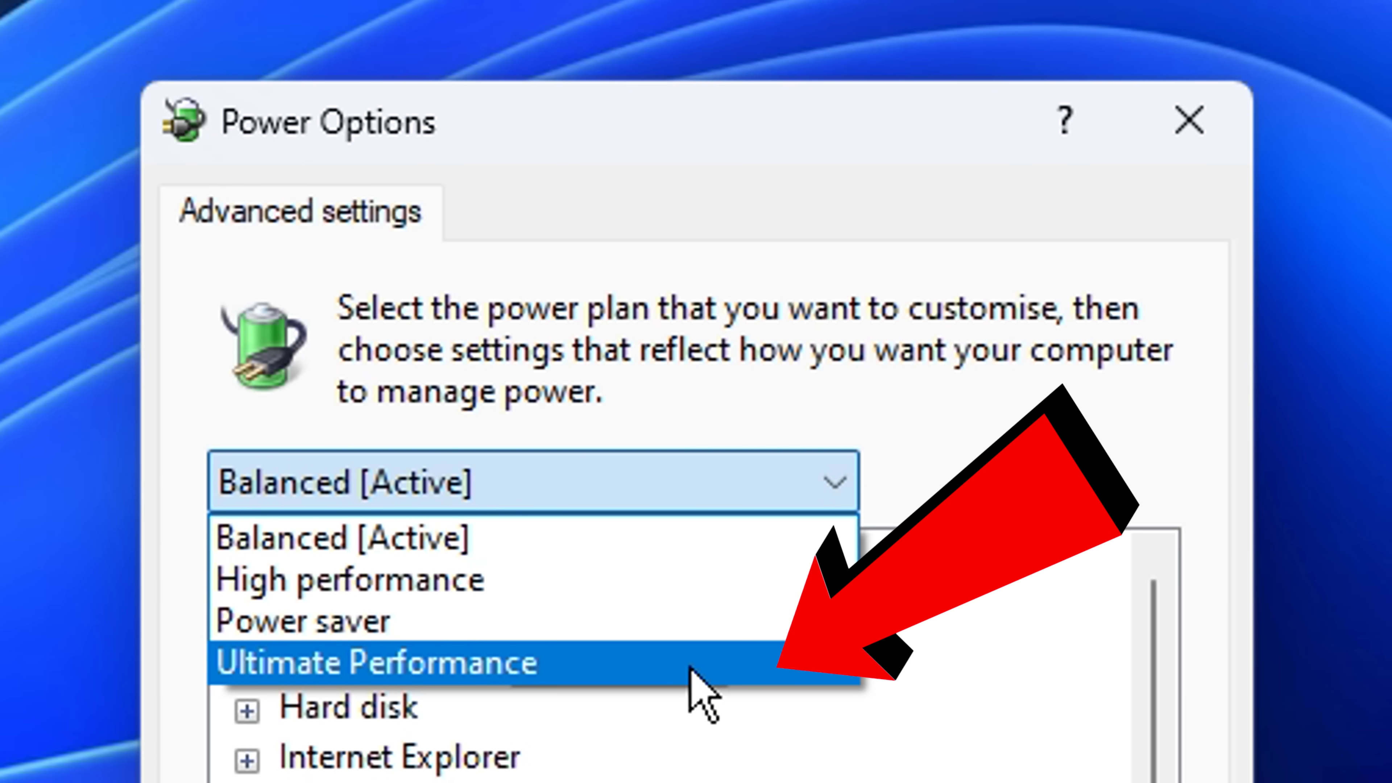
pyautogui.click(596, 160)
pyautogui.click(773, 483)
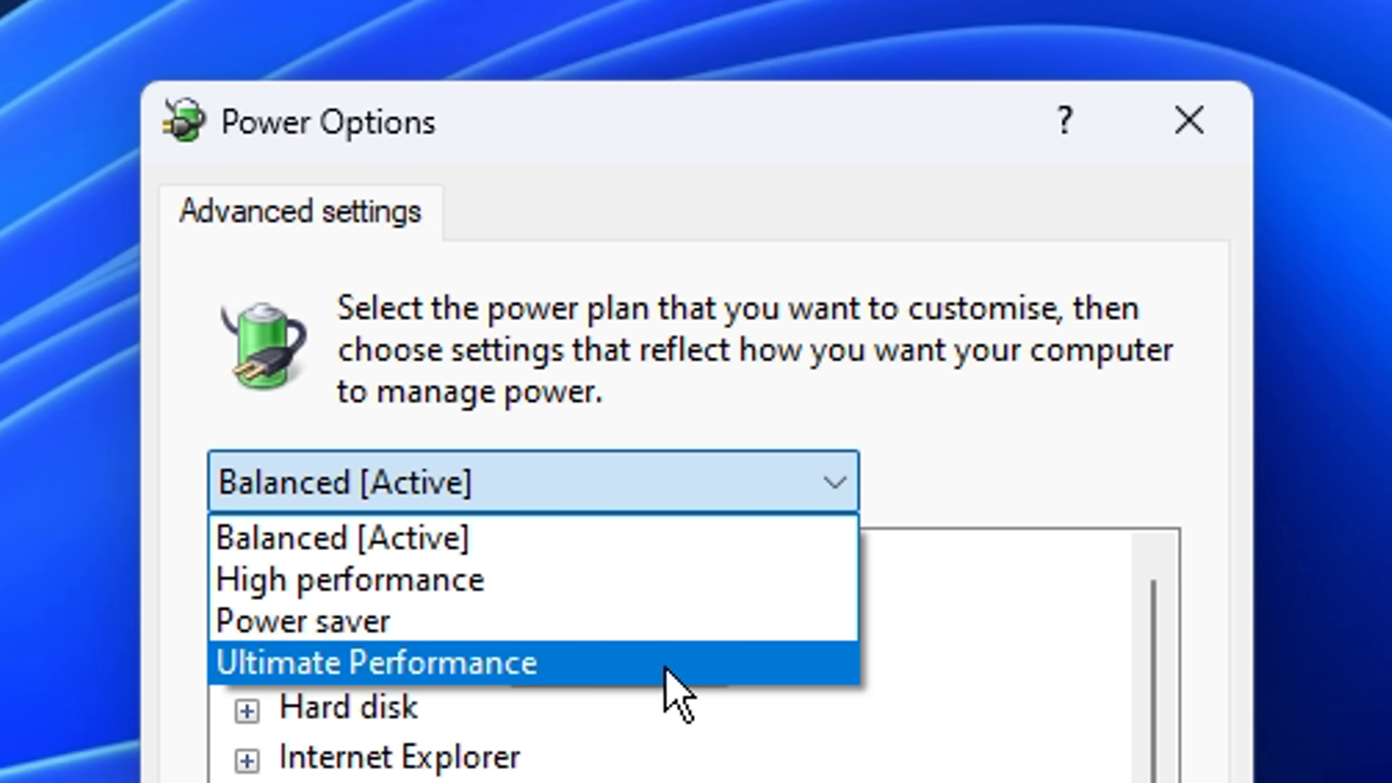
pyautogui.click(606, 503)
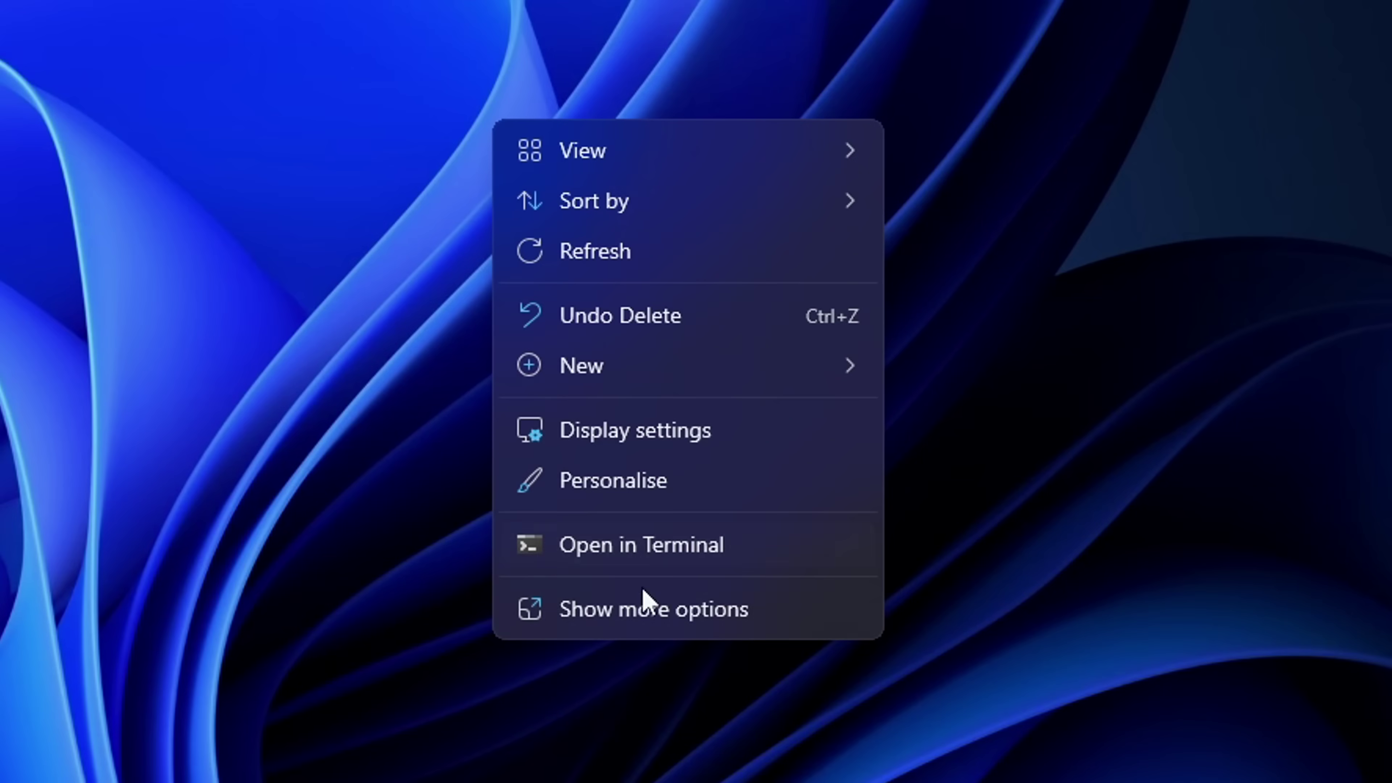
# - Switch to NVIDIA Control Panel and set scaling to be performed on Display in the desktop size and position settings
pyautogui.click(721, 621)
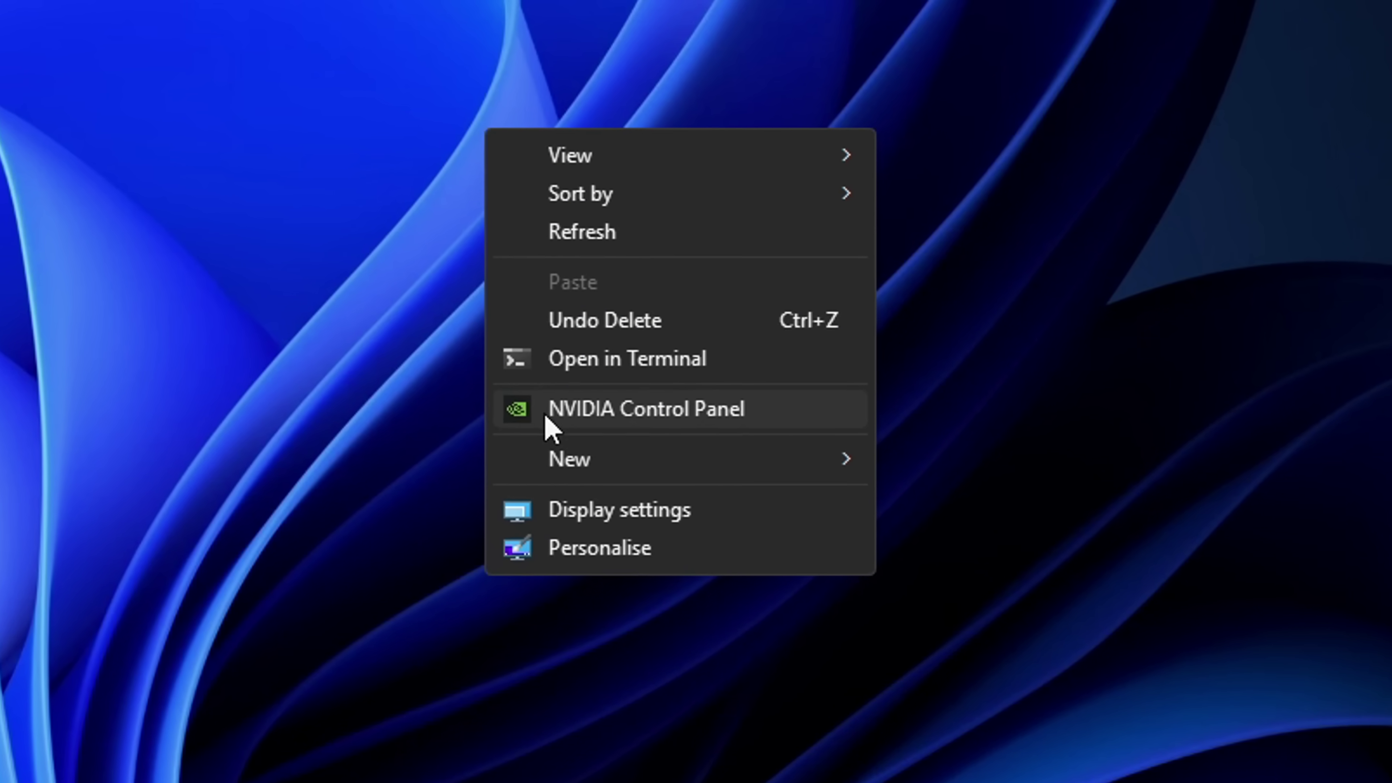
pyautogui.click(847, 458)
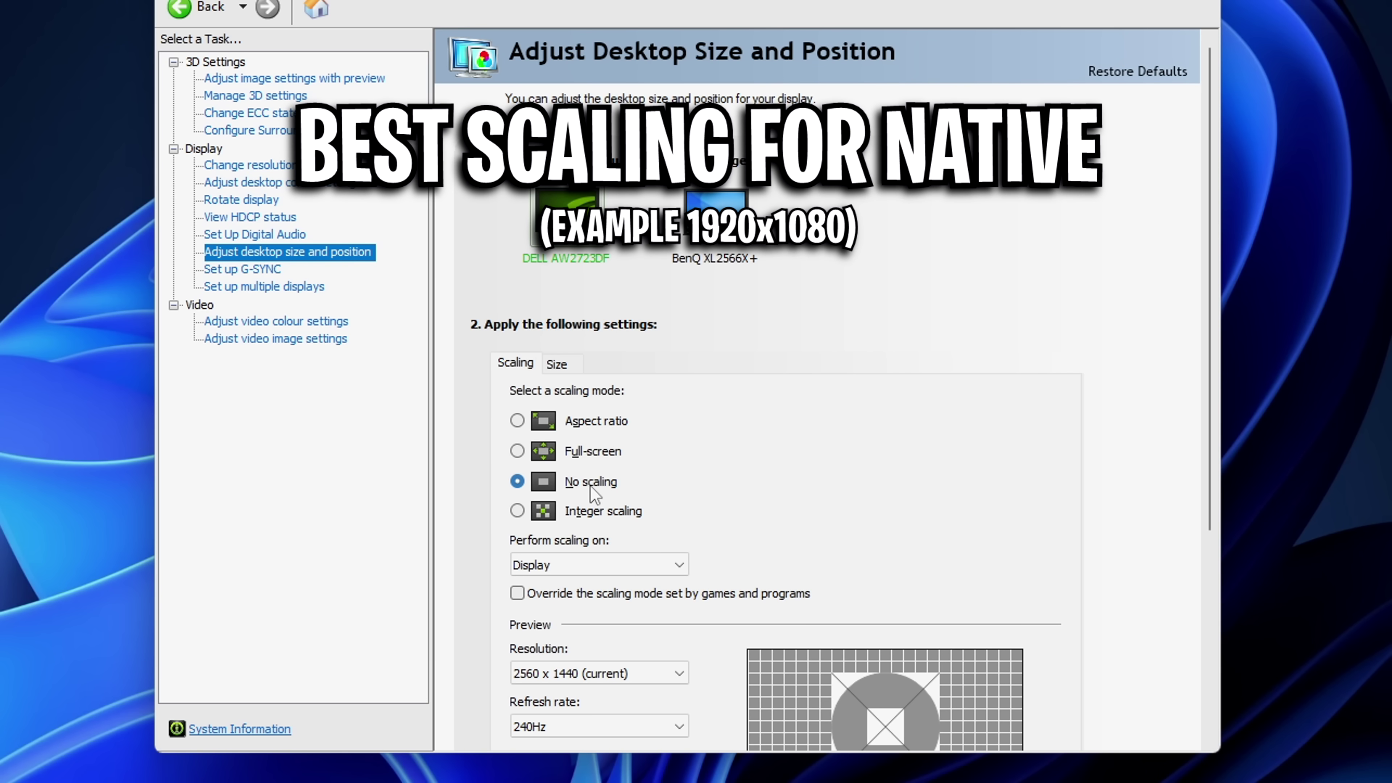
pyautogui.click(674, 565)
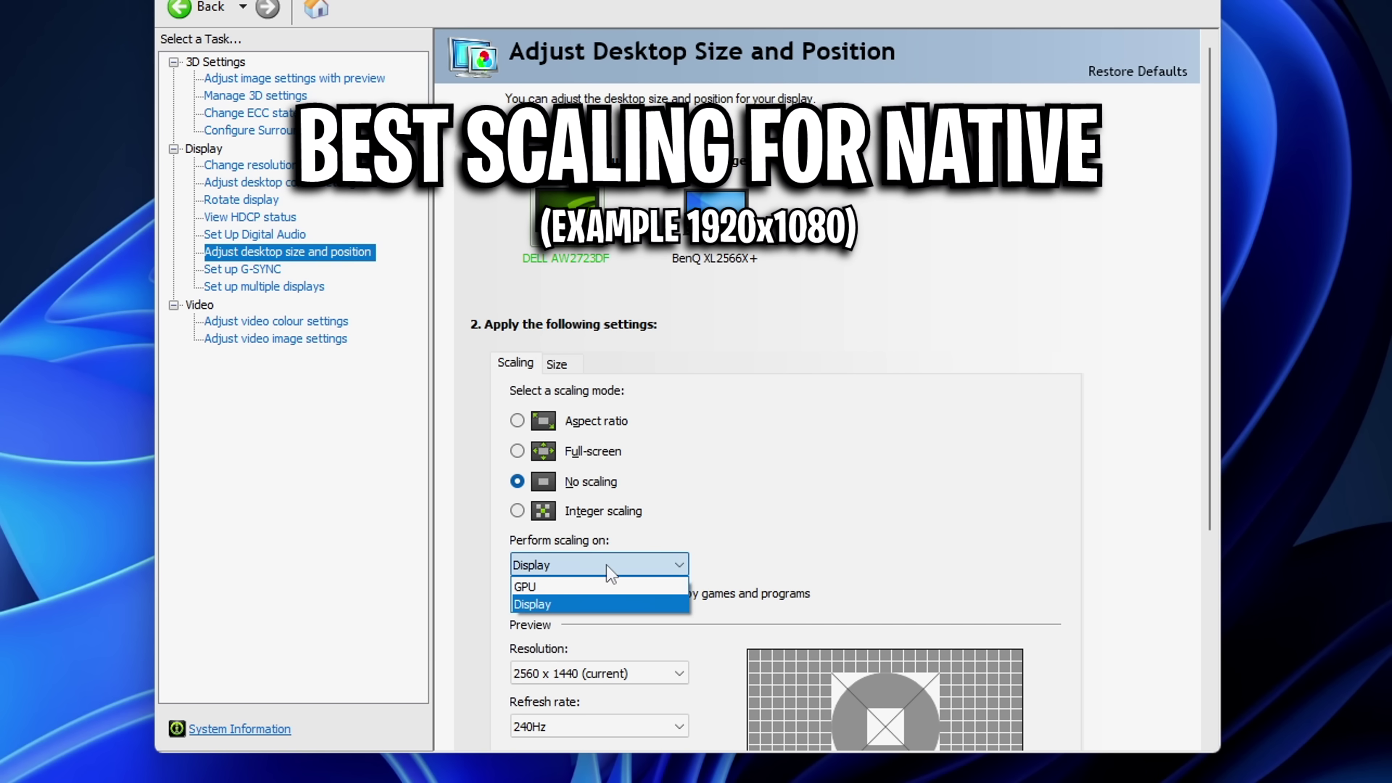
pyautogui.click(593, 604)
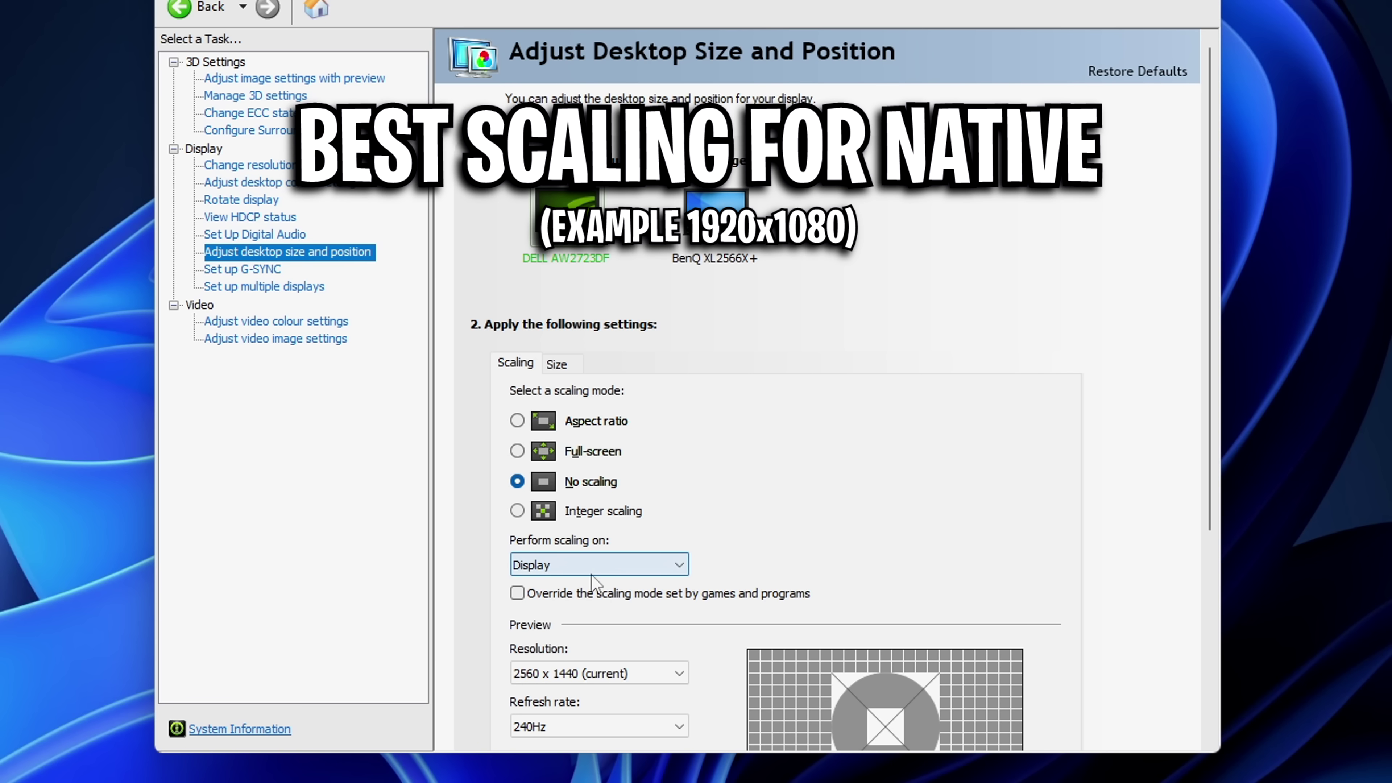
# - In the global 3D settings, set Low Latency Mode to On and the OpenGL rendering GPU to NVIDIA GeForce RTX 4090
pyautogui.scroll(-2, 802, 488)
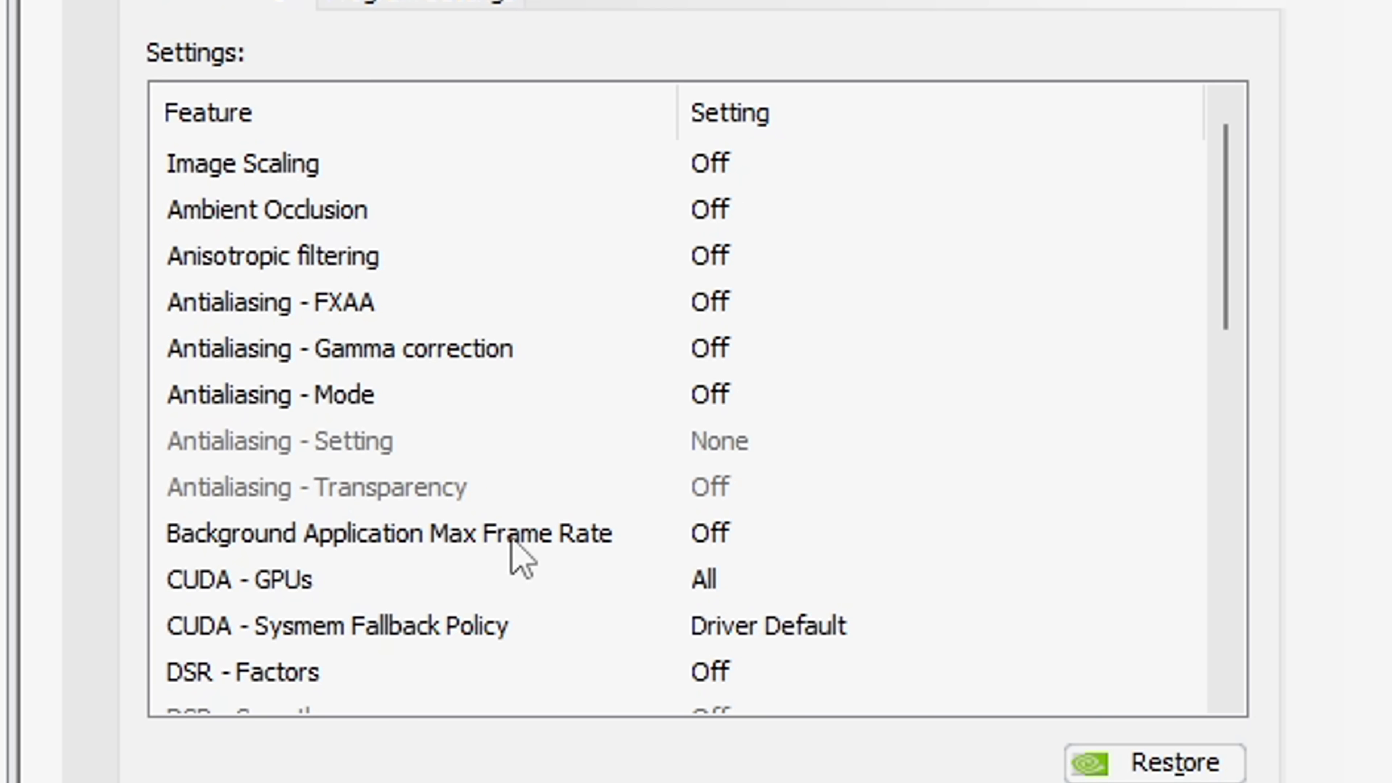
pyautogui.scroll(-3, 872, 537)
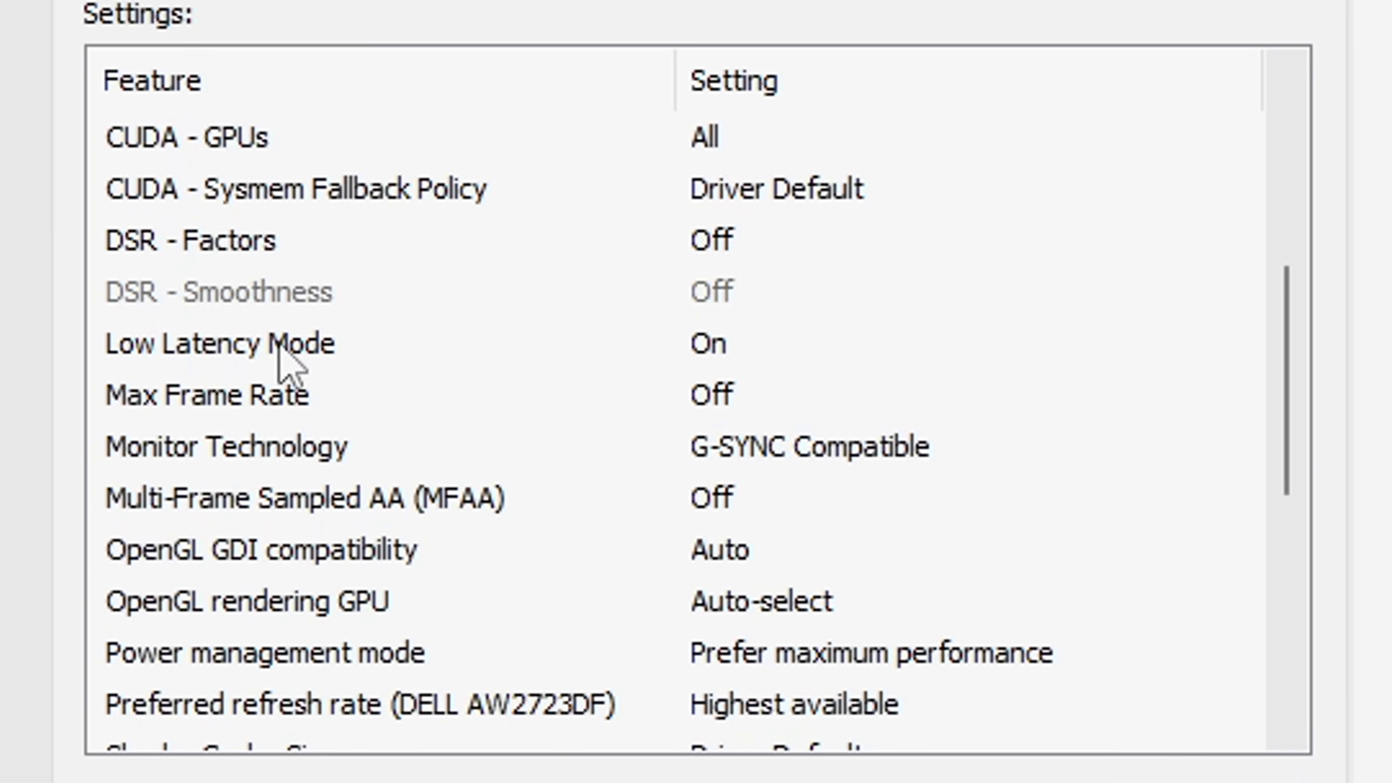
pyautogui.click(516, 360)
pyautogui.click(569, 359)
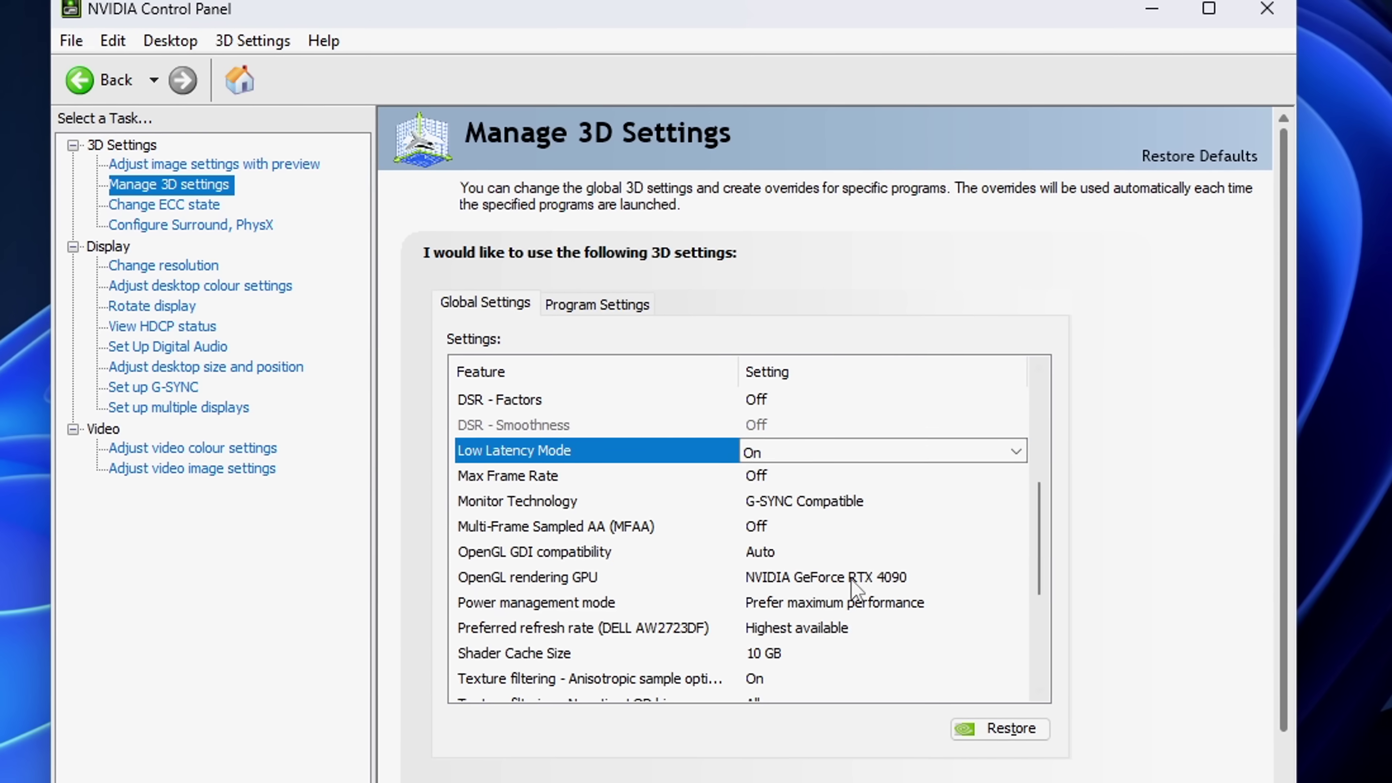
pyautogui.click(838, 521)
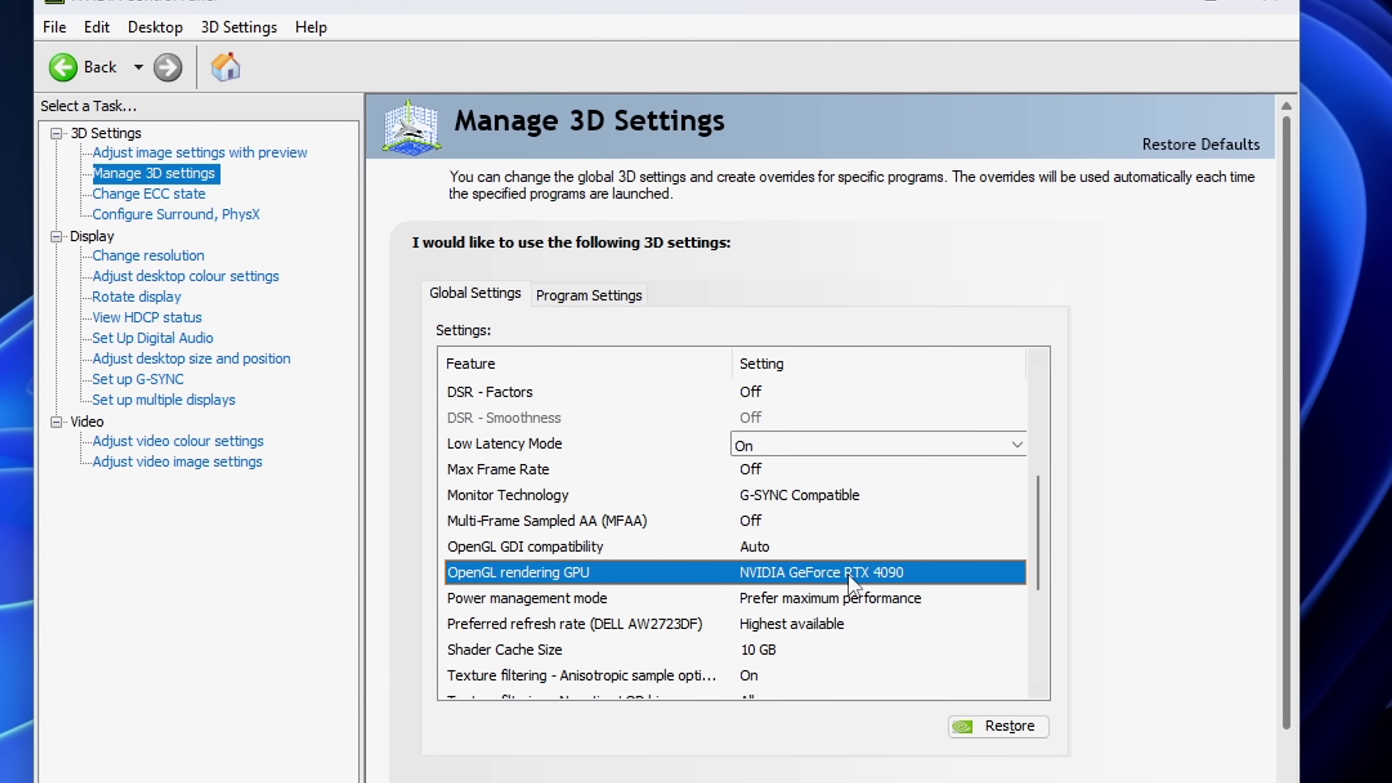
pyautogui.click(849, 570)
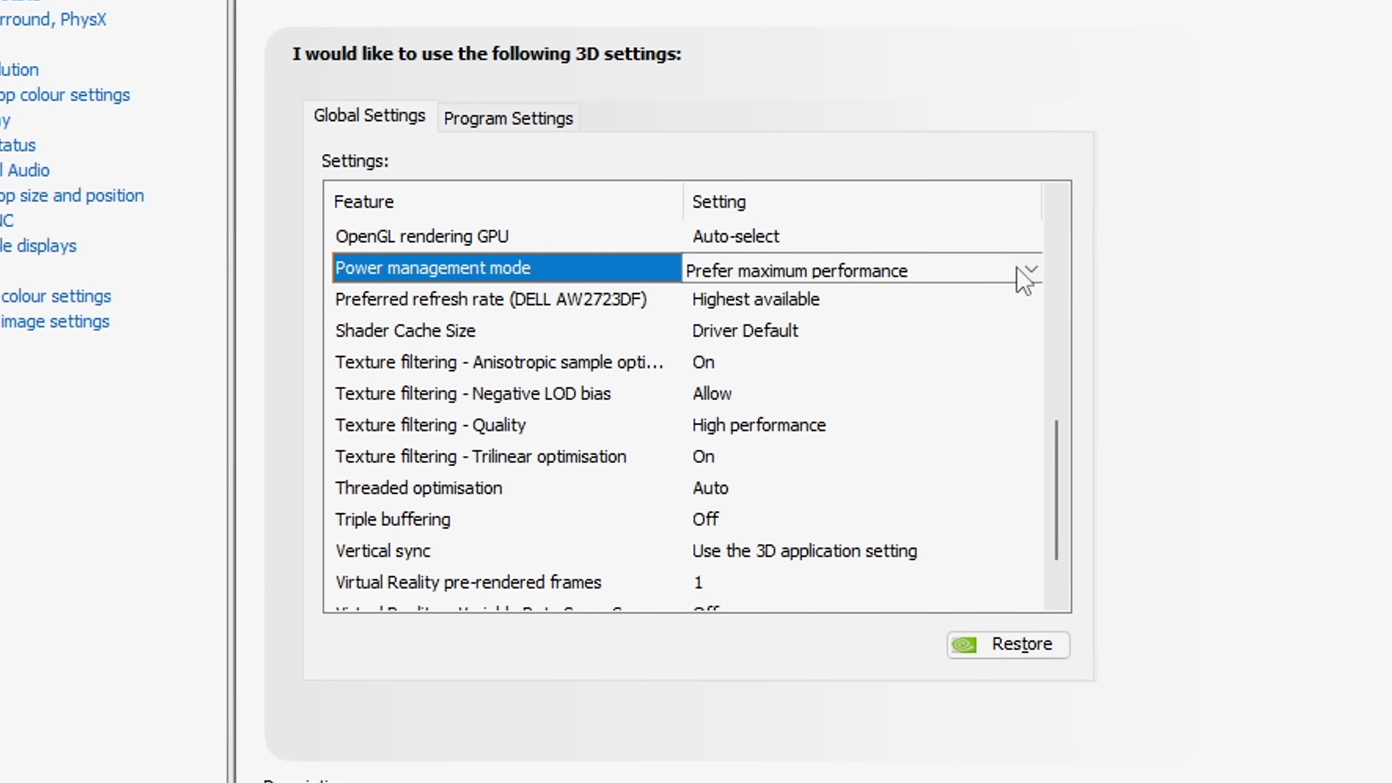
# - Set the power management mode to Prefer maximum performance and keep the preferred refresh rate at Highest available
pyautogui.click(1034, 270)
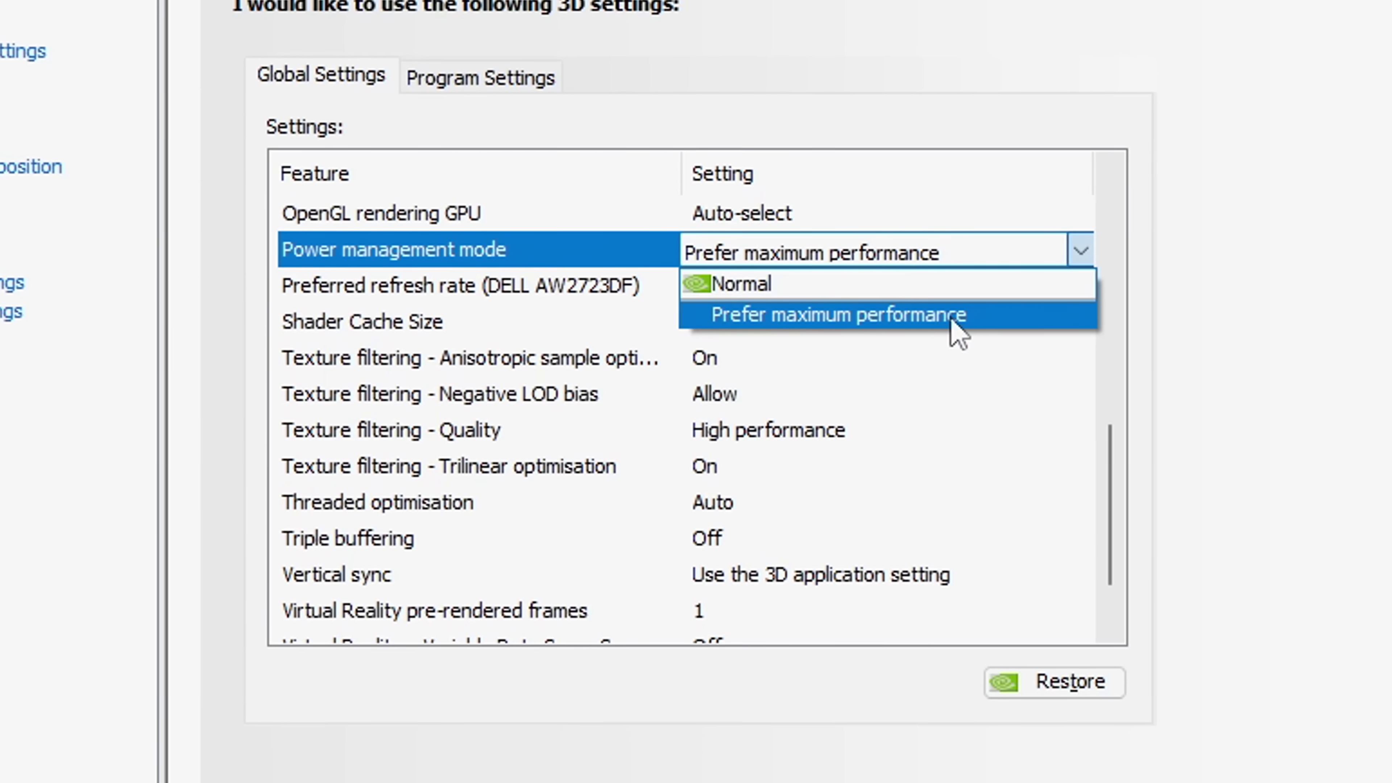
pyautogui.click(512, 290)
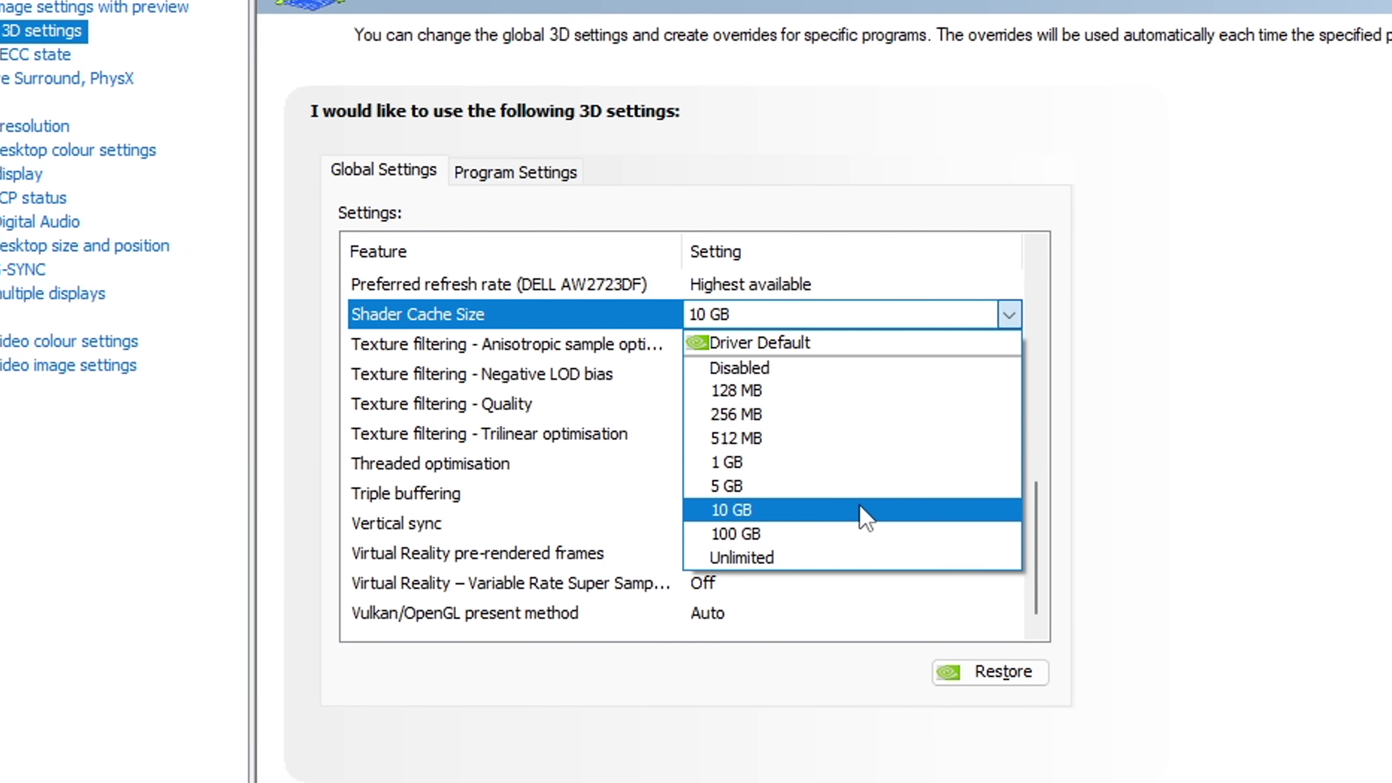
# - Set texture filtering's anisotropic sample optimisation to On and its negative LOD bias to Allow
pyautogui.click(497, 373)
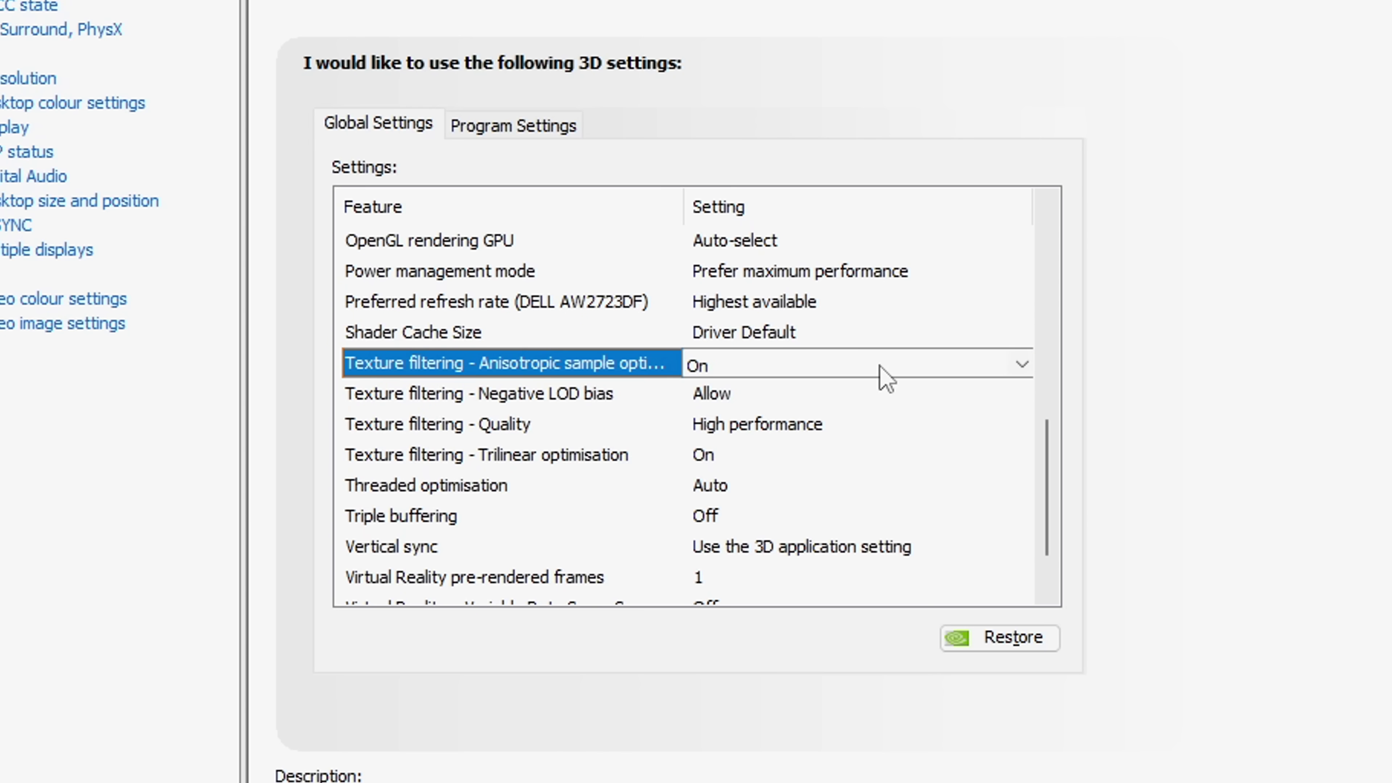
pyautogui.click(854, 367)
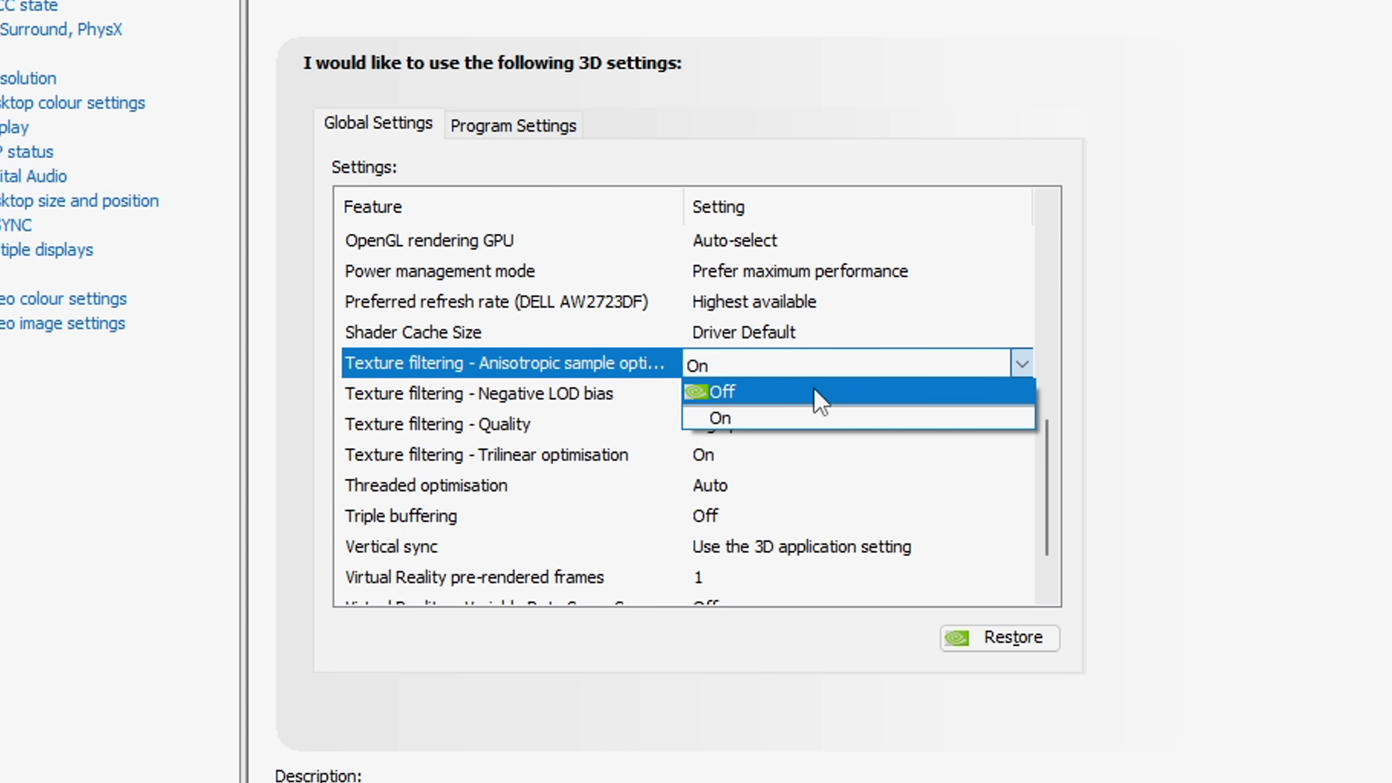
pyautogui.click(801, 363)
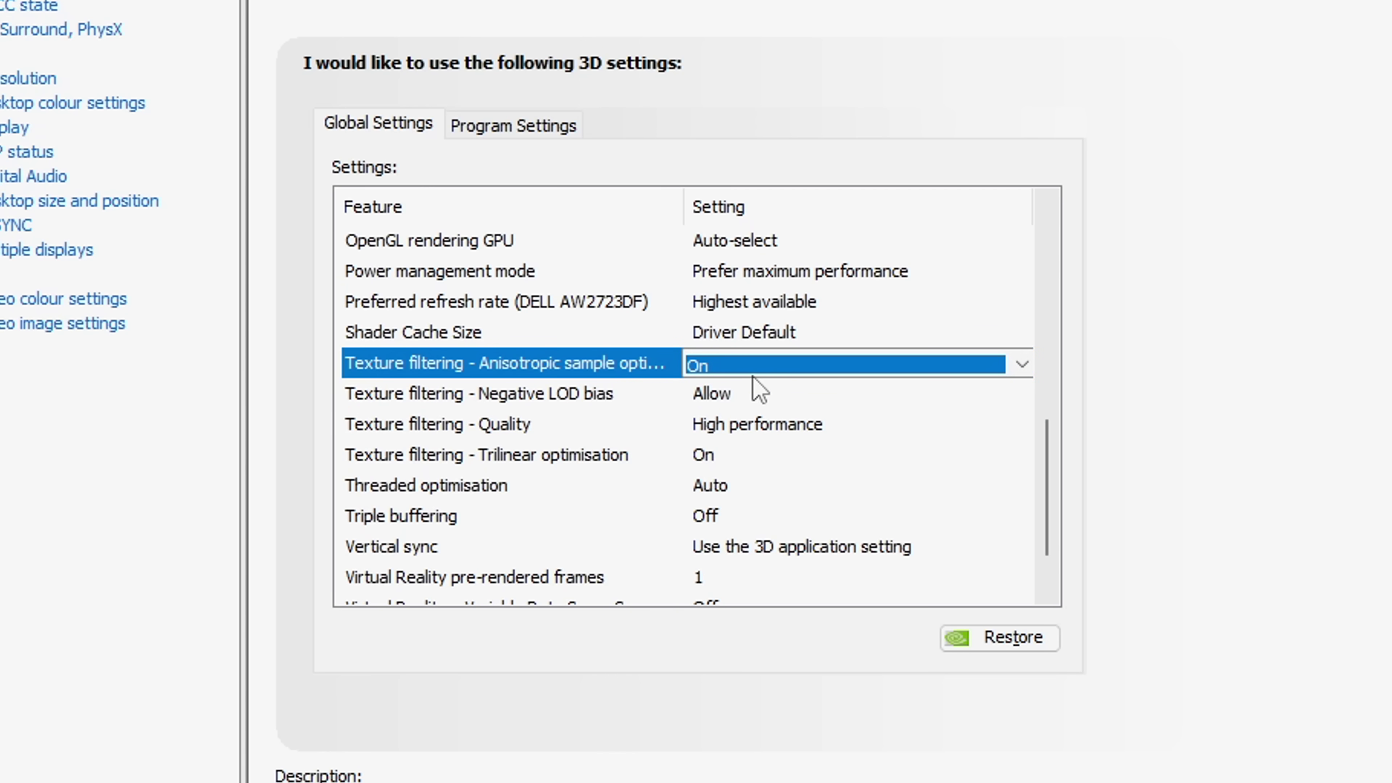
pyautogui.click(662, 395)
pyautogui.click(728, 395)
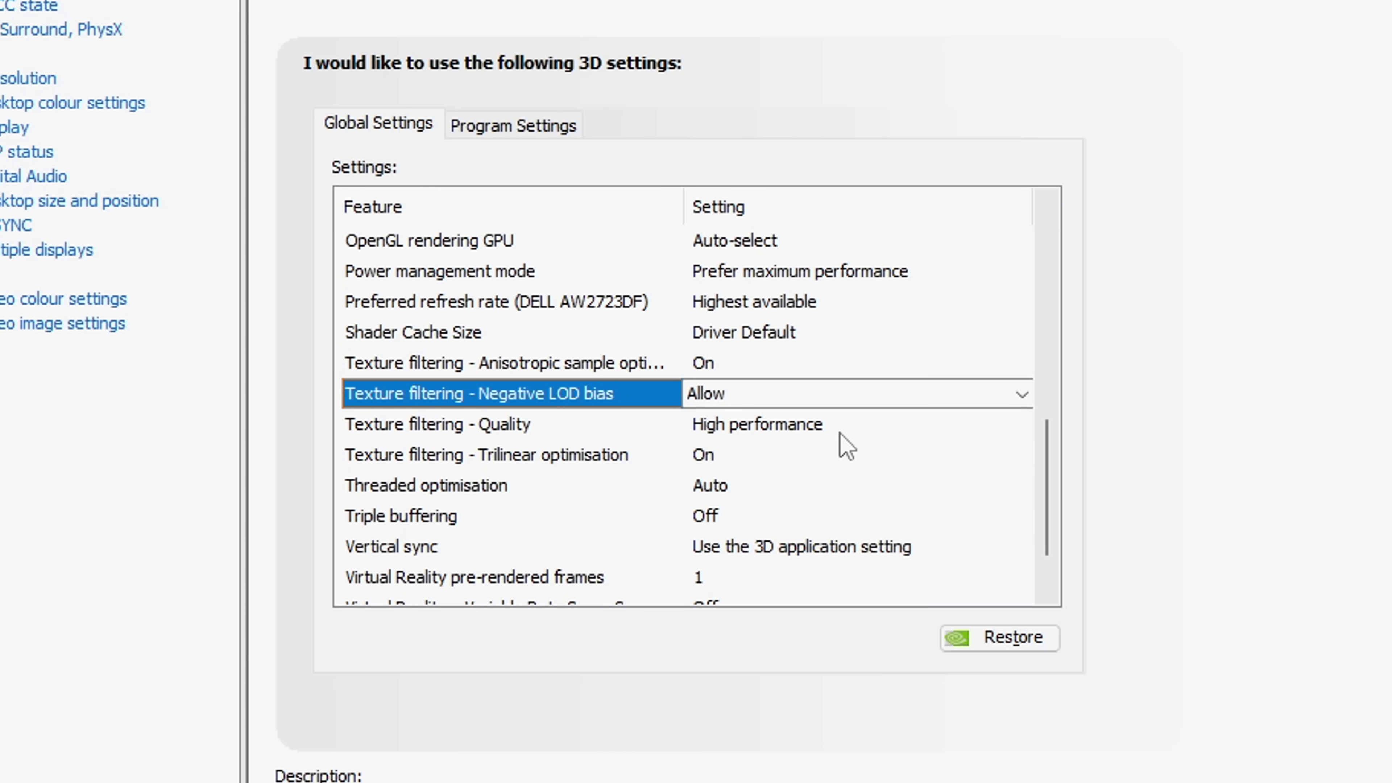
# - Set texture filtering's trilinear optimisation to On and threaded optimisation to Auto
pyautogui.click(555, 458)
pyautogui.click(800, 457)
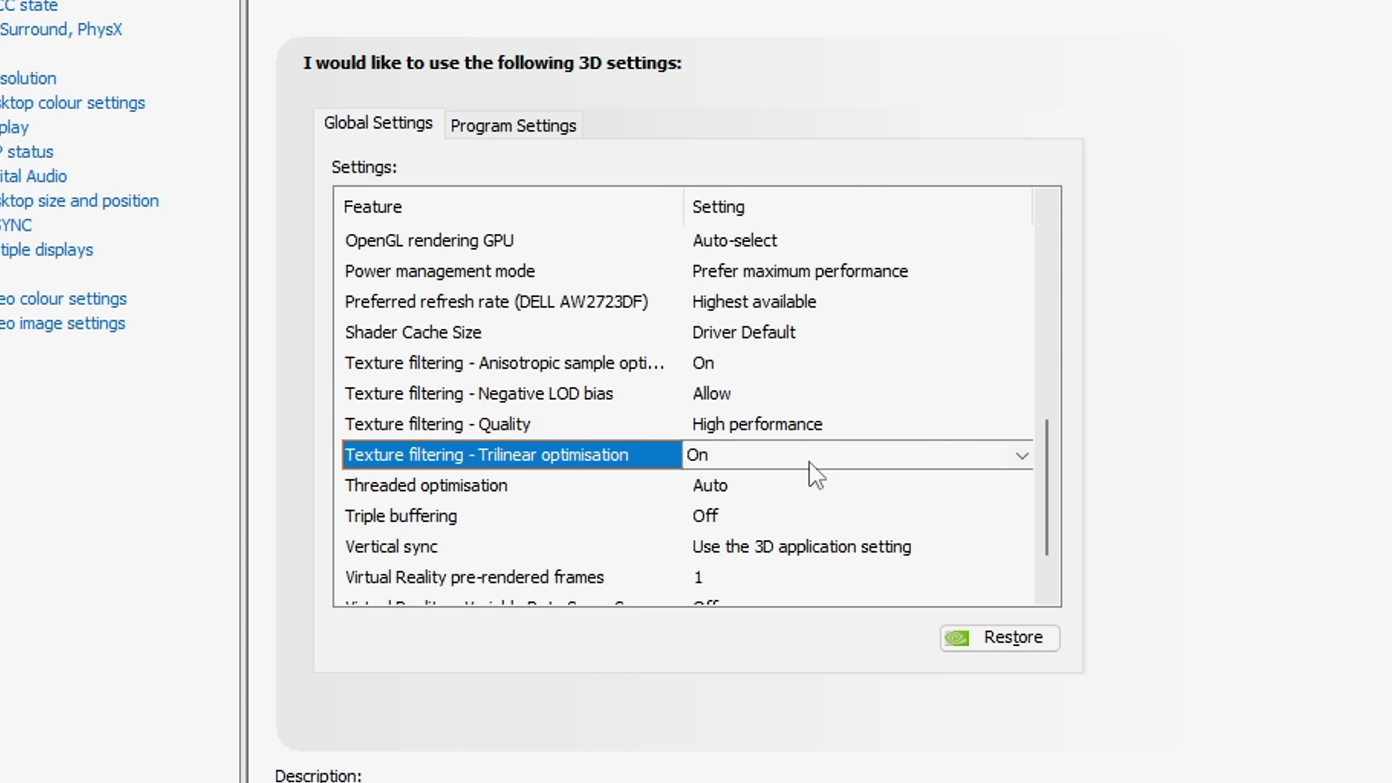
pyautogui.click(764, 487)
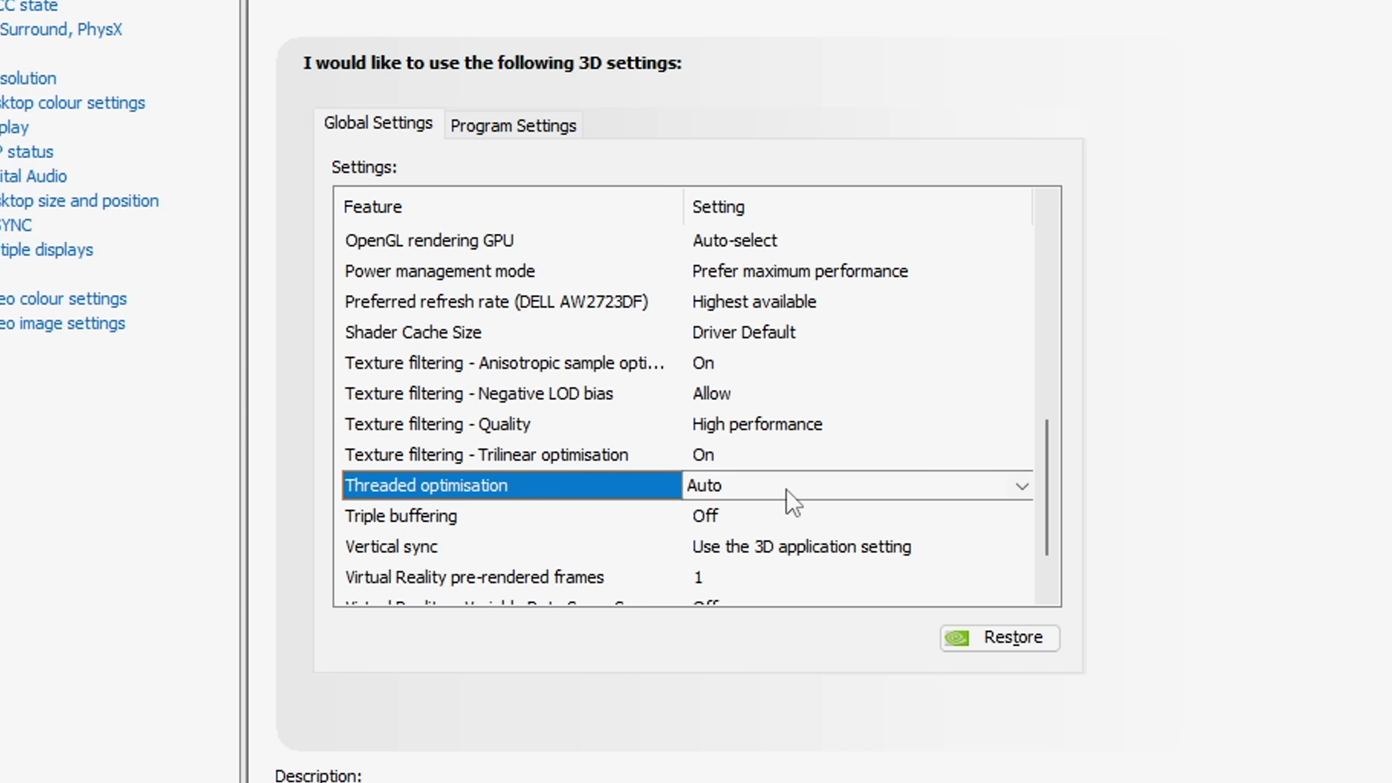
pyautogui.scroll(-1, 877, 567)
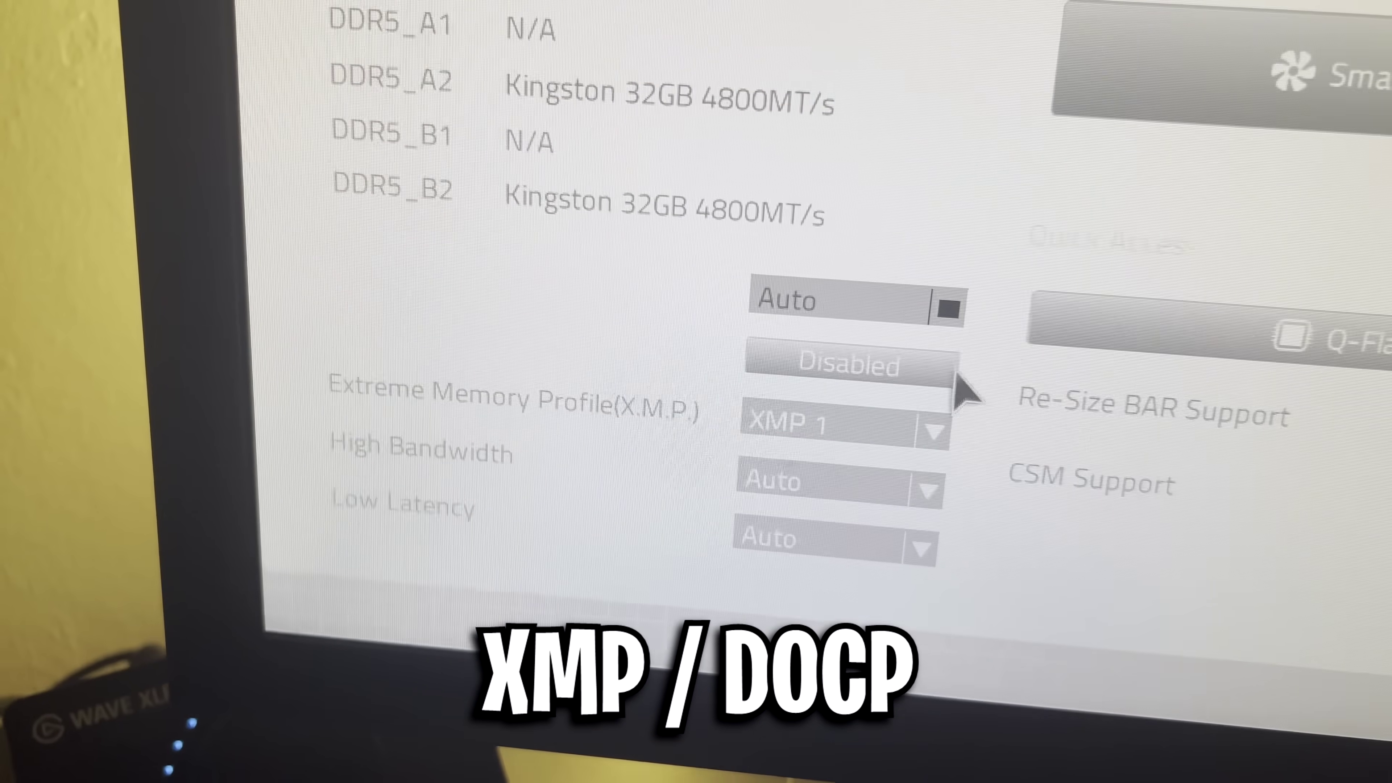
# - Switch to the BIOS and open the Extreme Memory Profile (X.M.P.) options
pyautogui.click(864, 398)
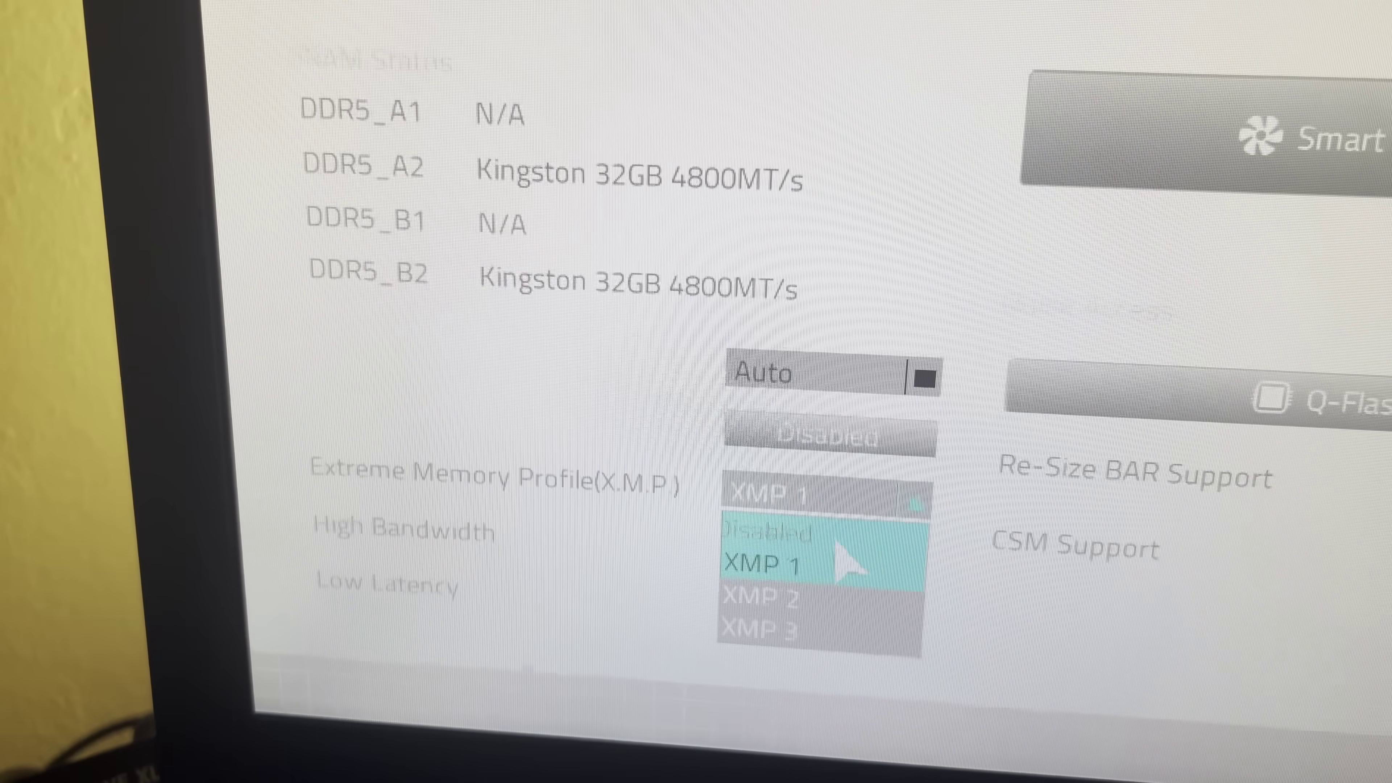